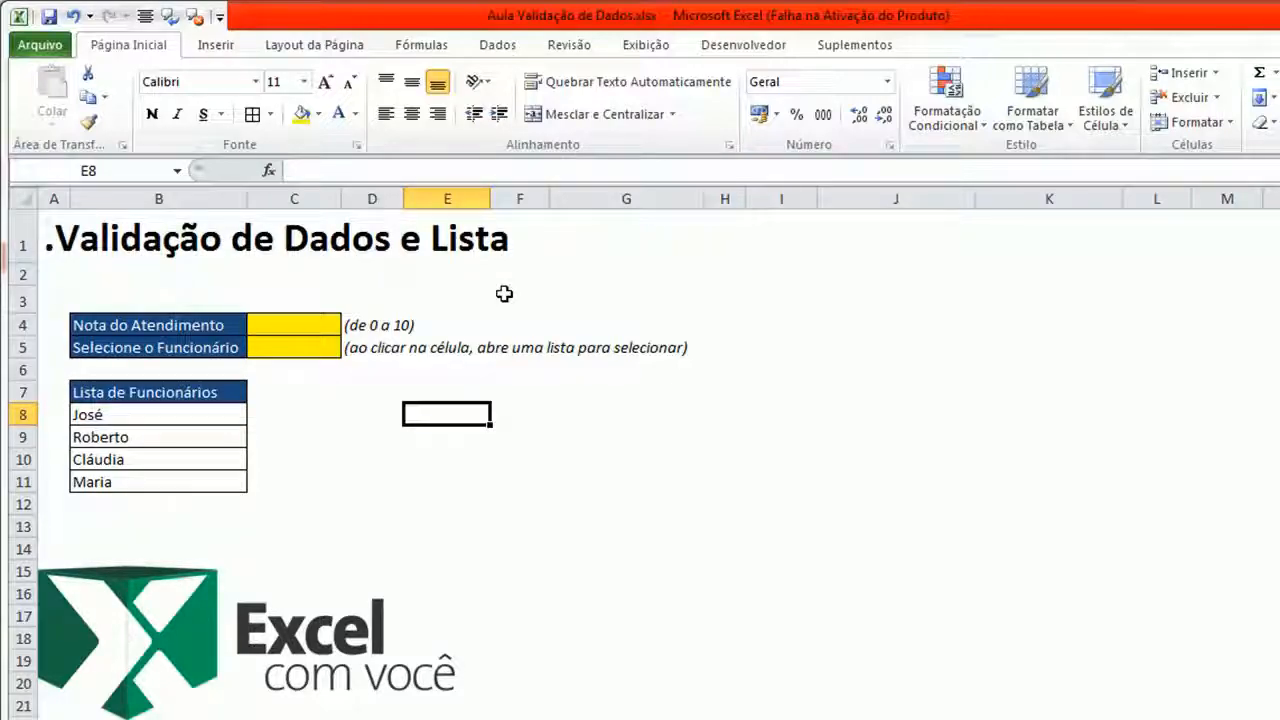
- Enter 11 and then oito as test values in the Nota do Atendimento cell
{"action": "left_click", "coordinate": [318, 323]}
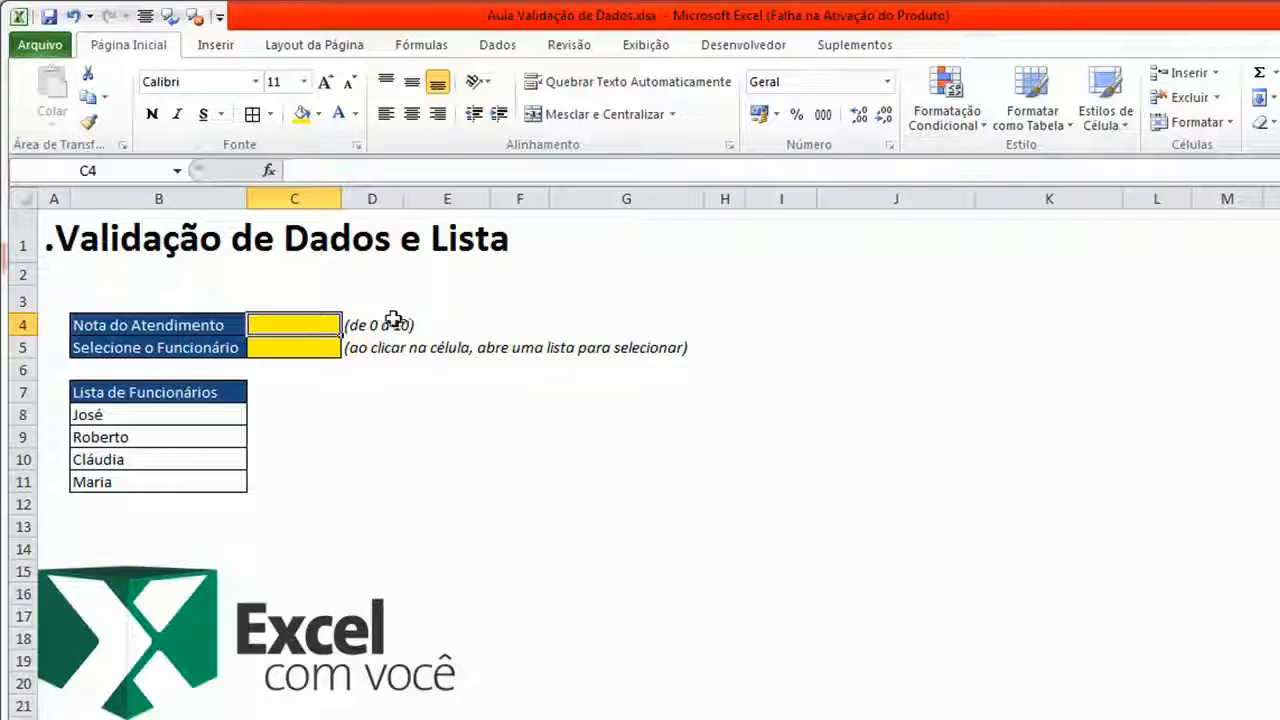
{"action": "type", "text": "11"}
{"action": "key", "text": "Return"}
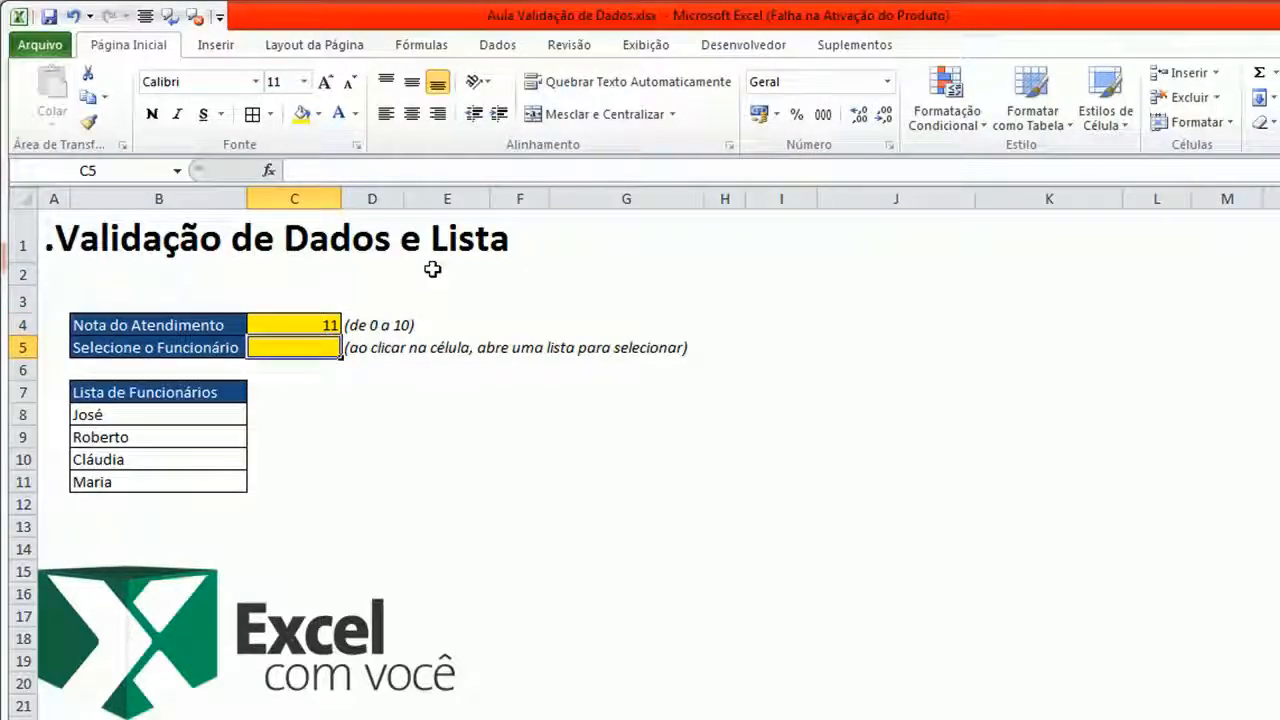
{"action": "left_click", "coordinate": [325, 322]}
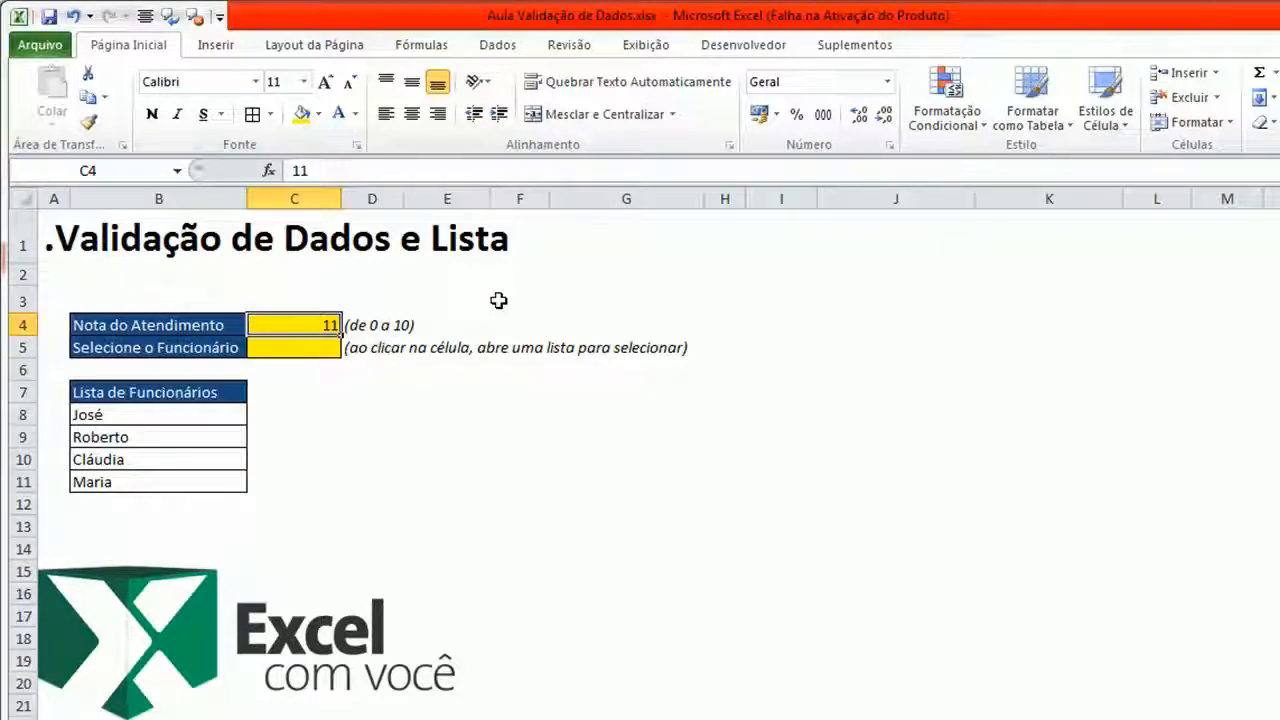
{"action": "type", "text": "oito"}
{"action": "key", "text": "Return"}
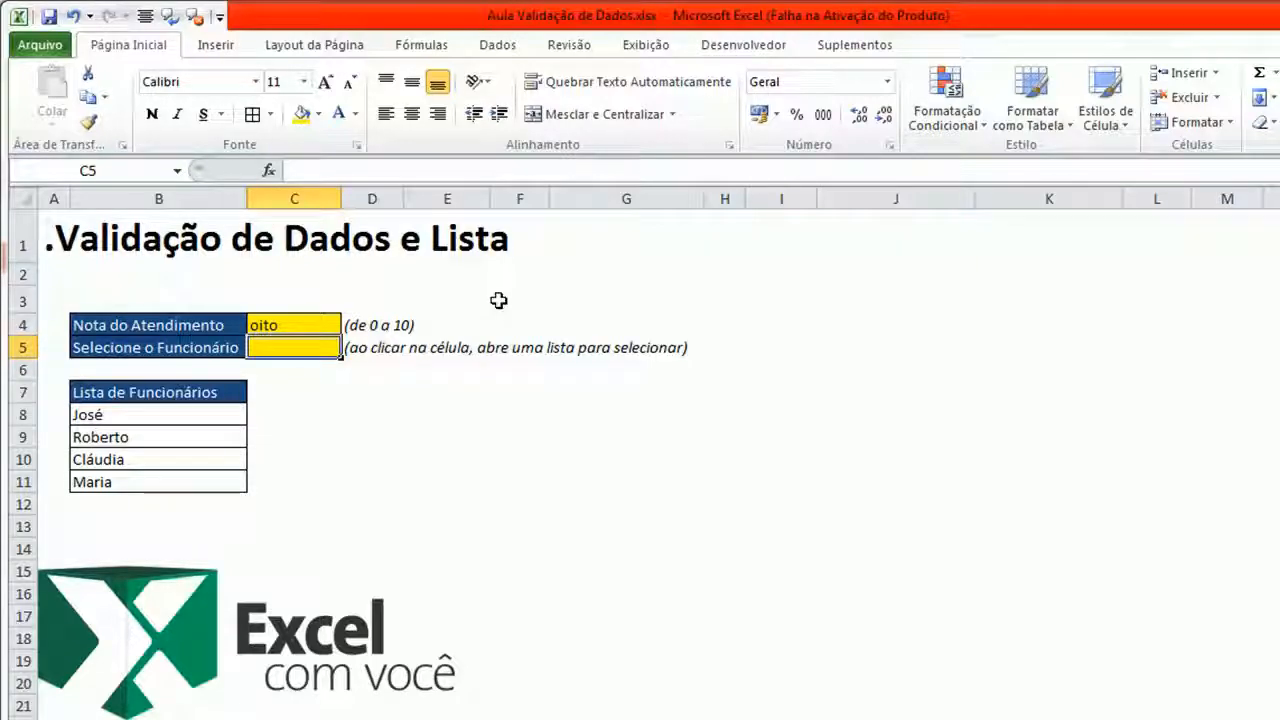
- Replace the Nota do Atendimento value with 5, then clear the cell
{"action": "key", "text": "Up"}
{"action": "type", "text": "5"}
{"action": "key", "text": "Return"}
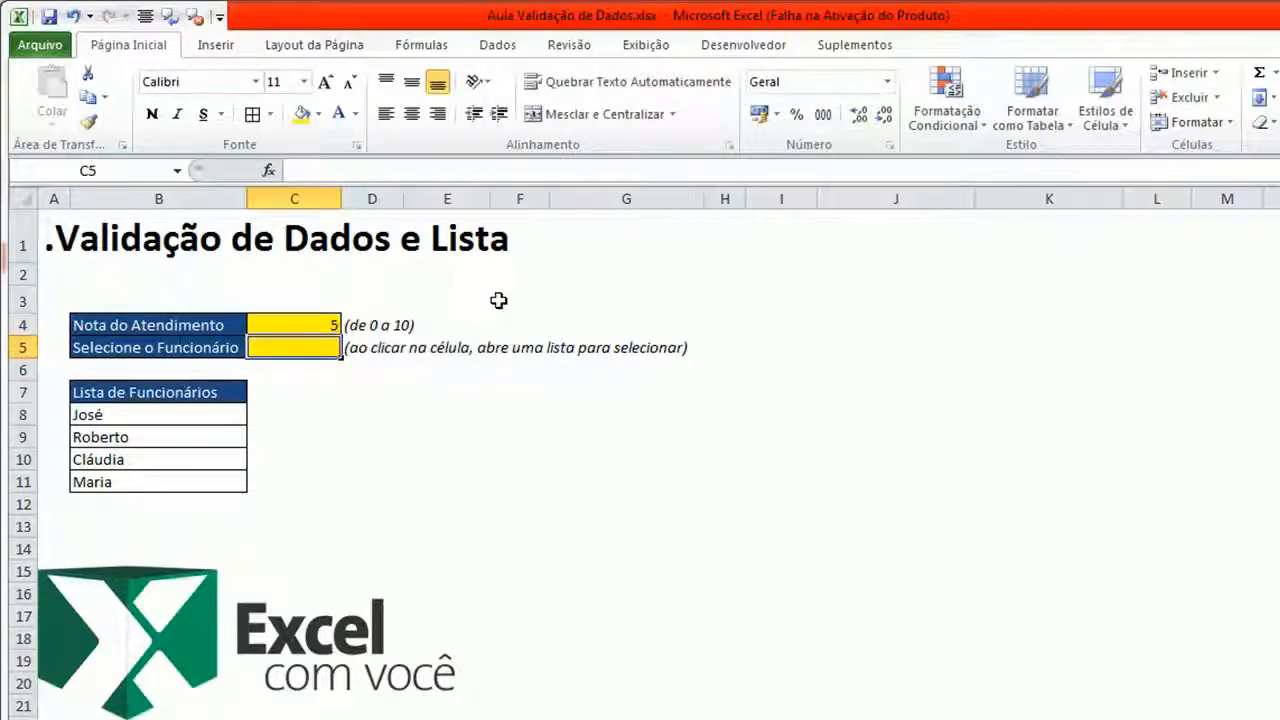
{"action": "key", "text": "Up"}
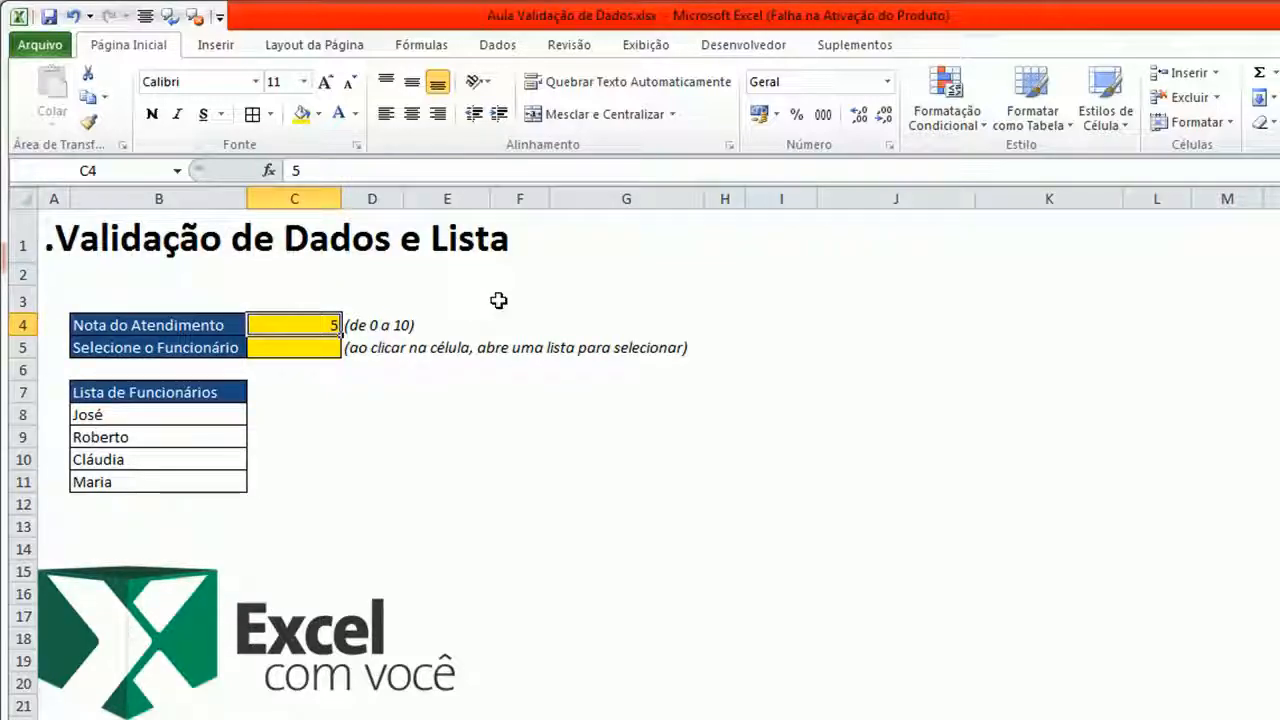
{"action": "key", "text": "Delete"}
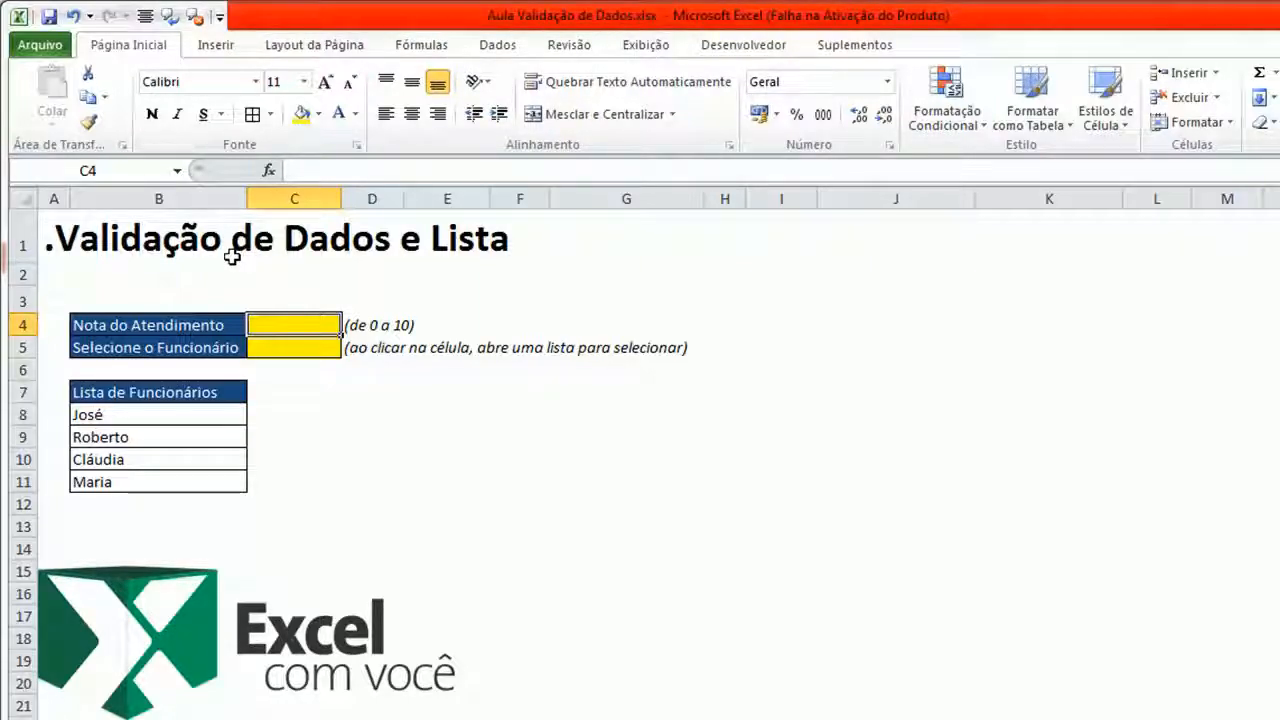
- Open Data Validation for the Nota do Atendimento cell and review its settings, input message and error alert tabs
{"action": "left_click", "coordinate": [497, 45]}
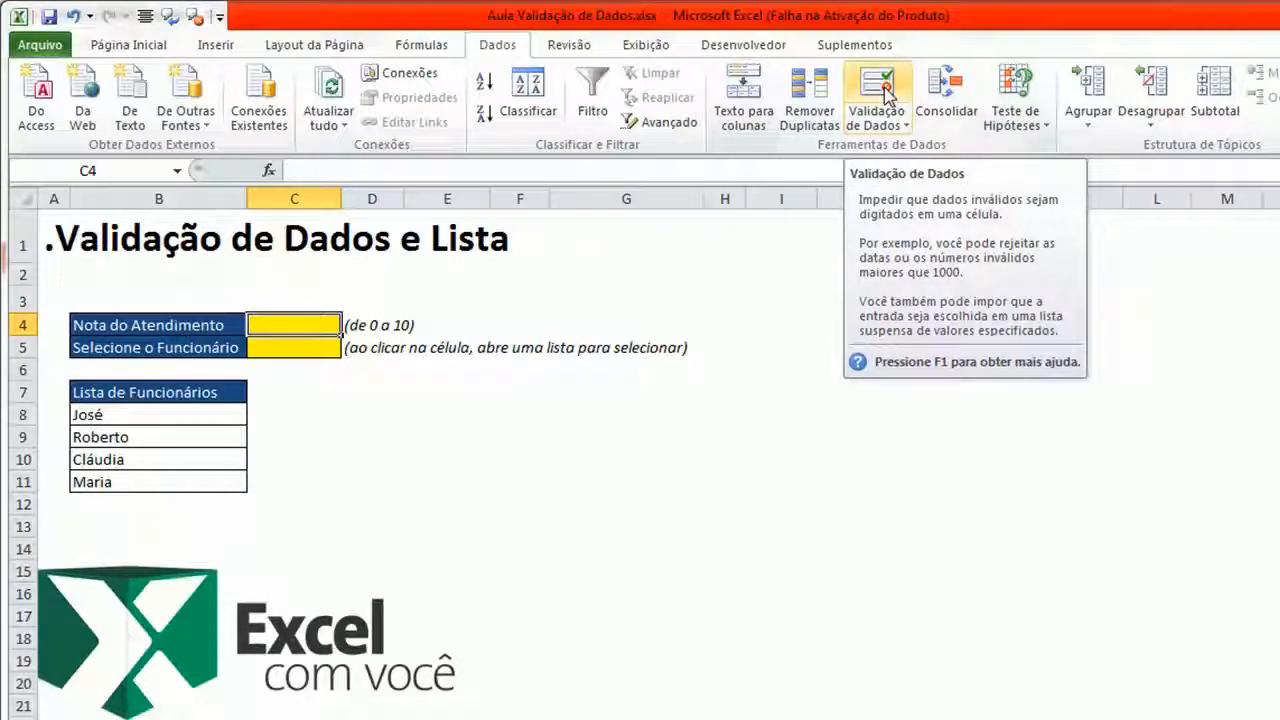
{"action": "left_click", "coordinate": [160, 42]}
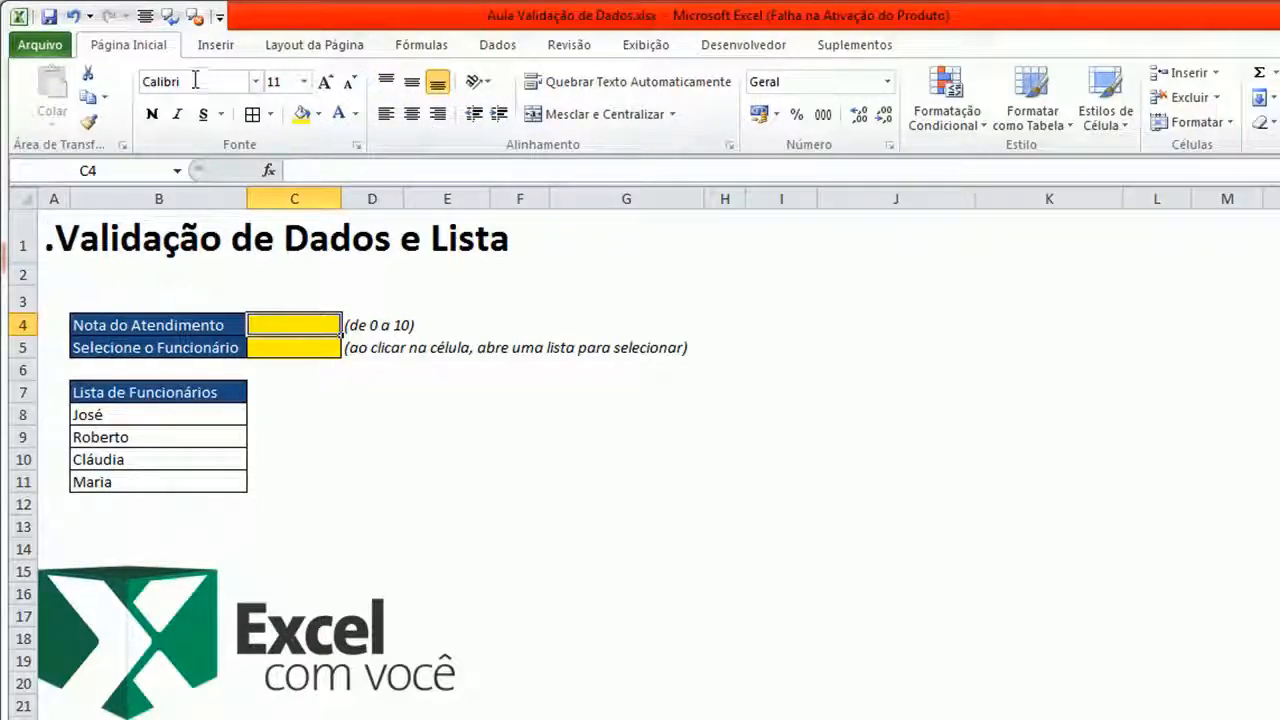
{"action": "left_click", "coordinate": [512, 48]}
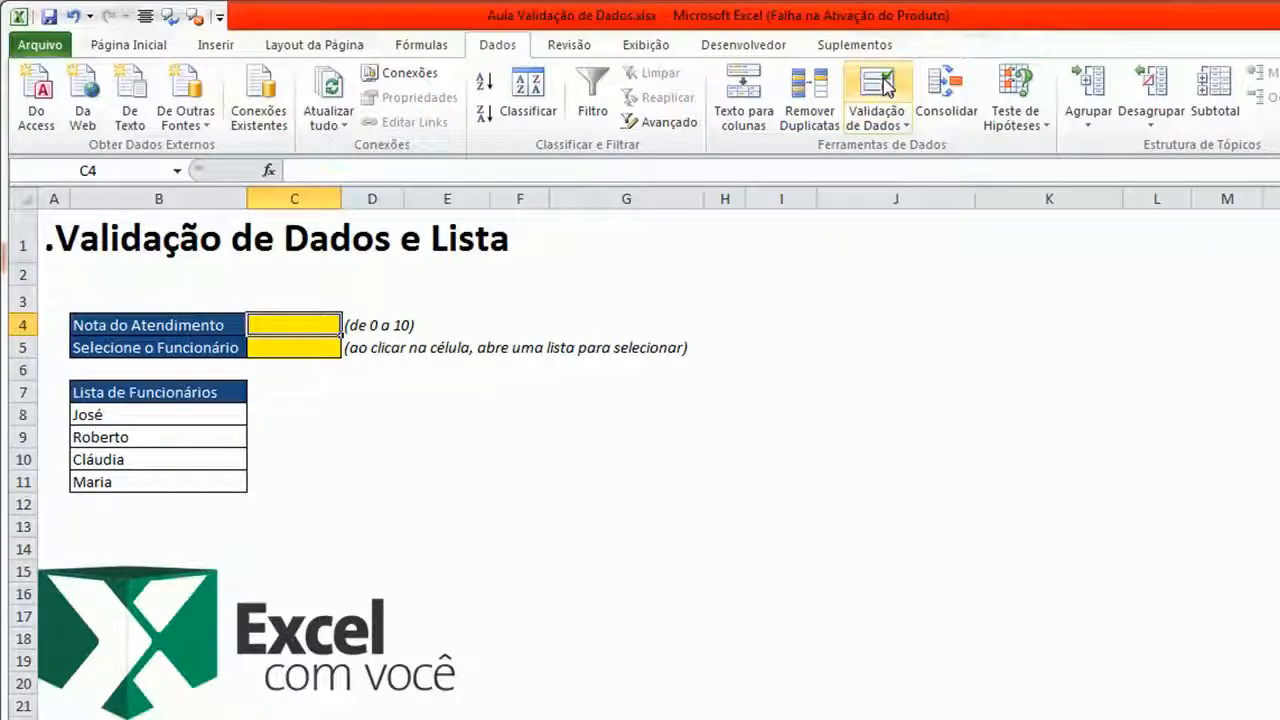
{"action": "left_click", "coordinate": [880, 86]}
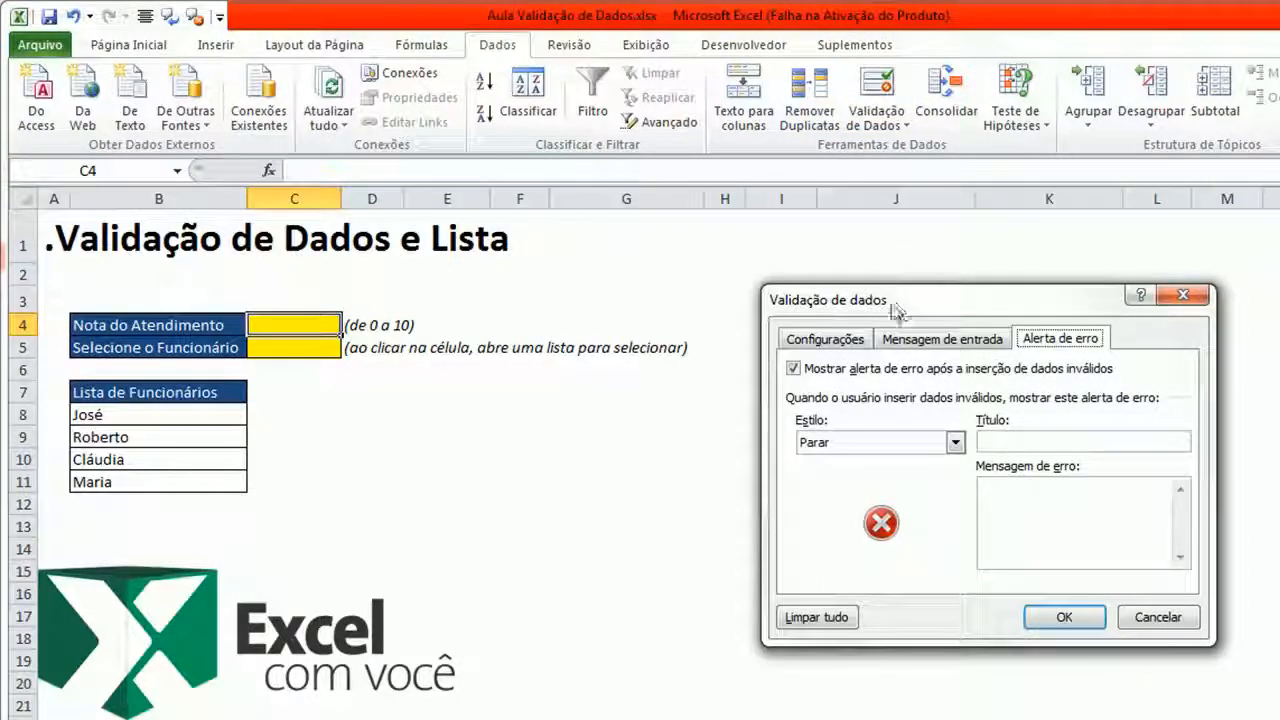
{"action": "left_click", "coordinate": [805, 340]}
{"action": "left_click", "coordinate": [897, 340]}
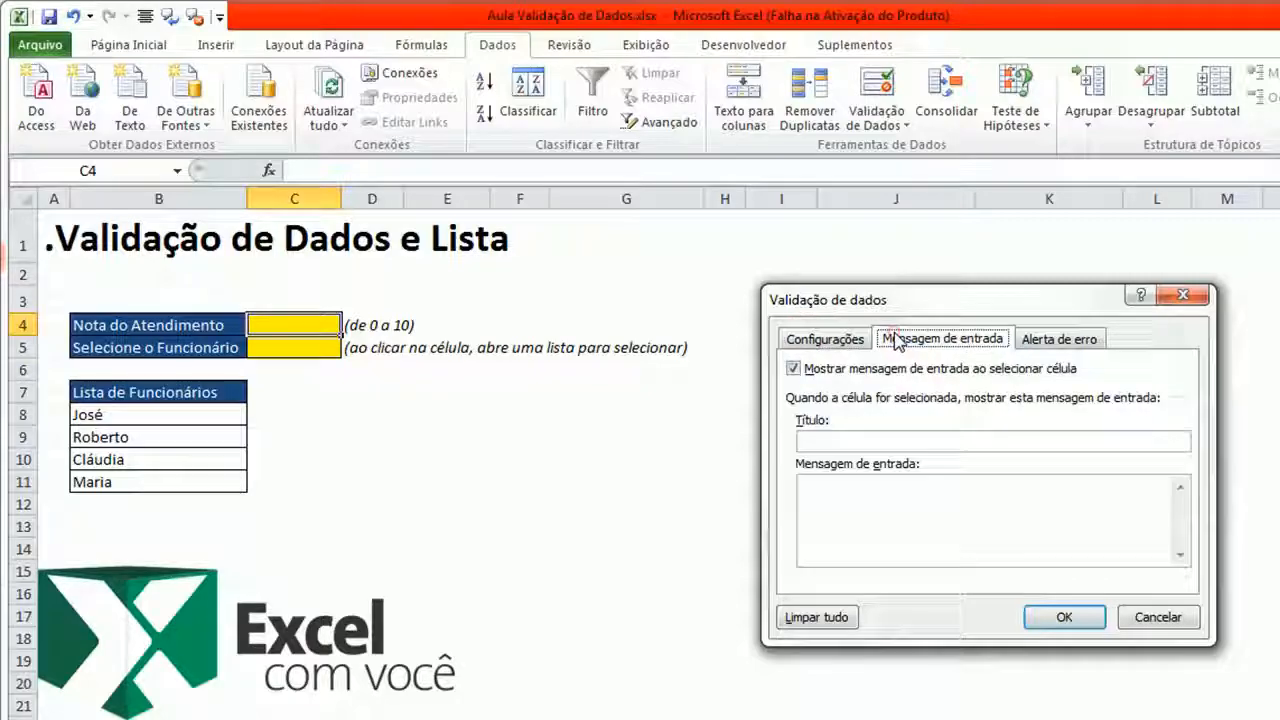
{"action": "left_click", "coordinate": [858, 341]}
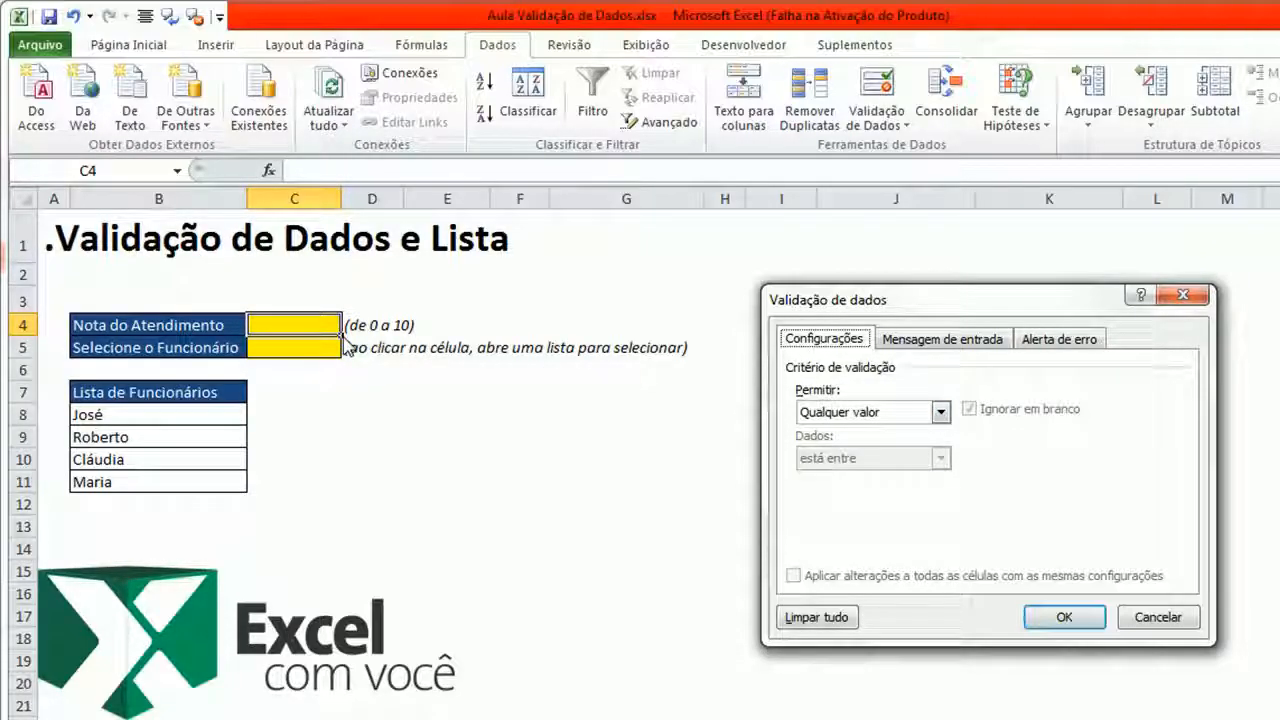
- Restrict the Nota do Atendimento cell to whole numbers between 0 and 10
{"action": "left_click", "coordinate": [941, 412]}
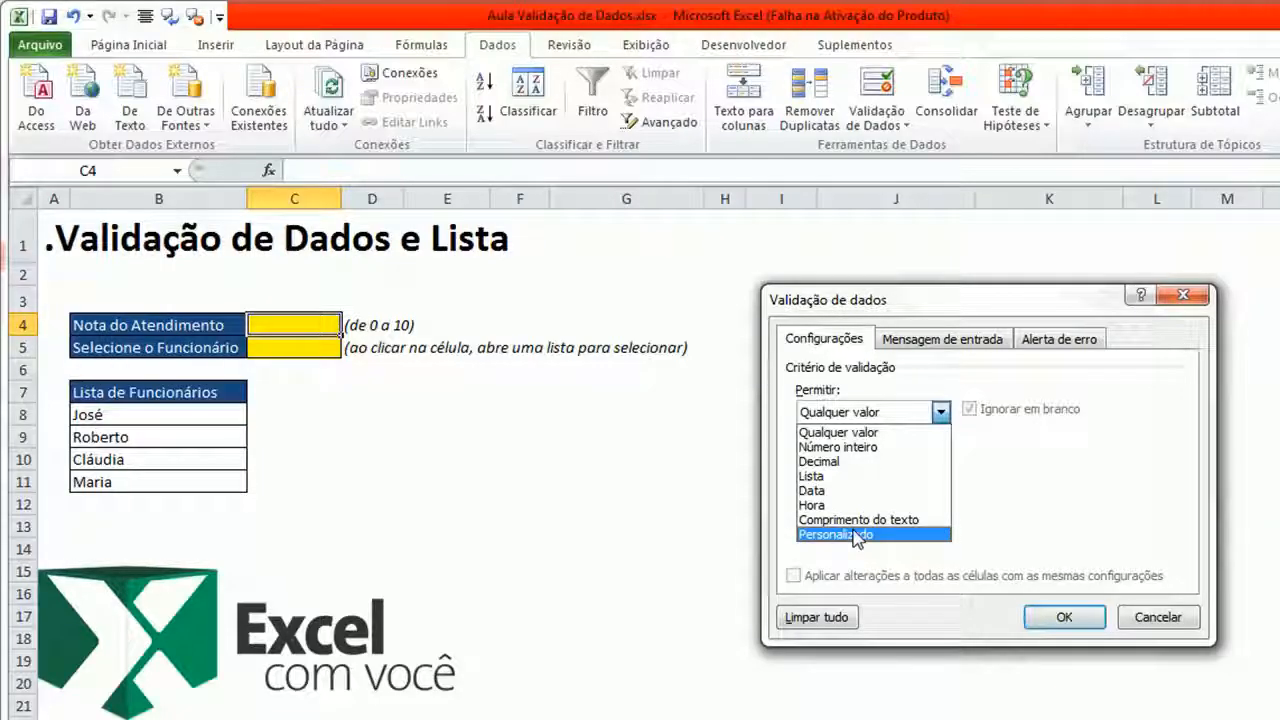
{"action": "left_click", "coordinate": [876, 448]}
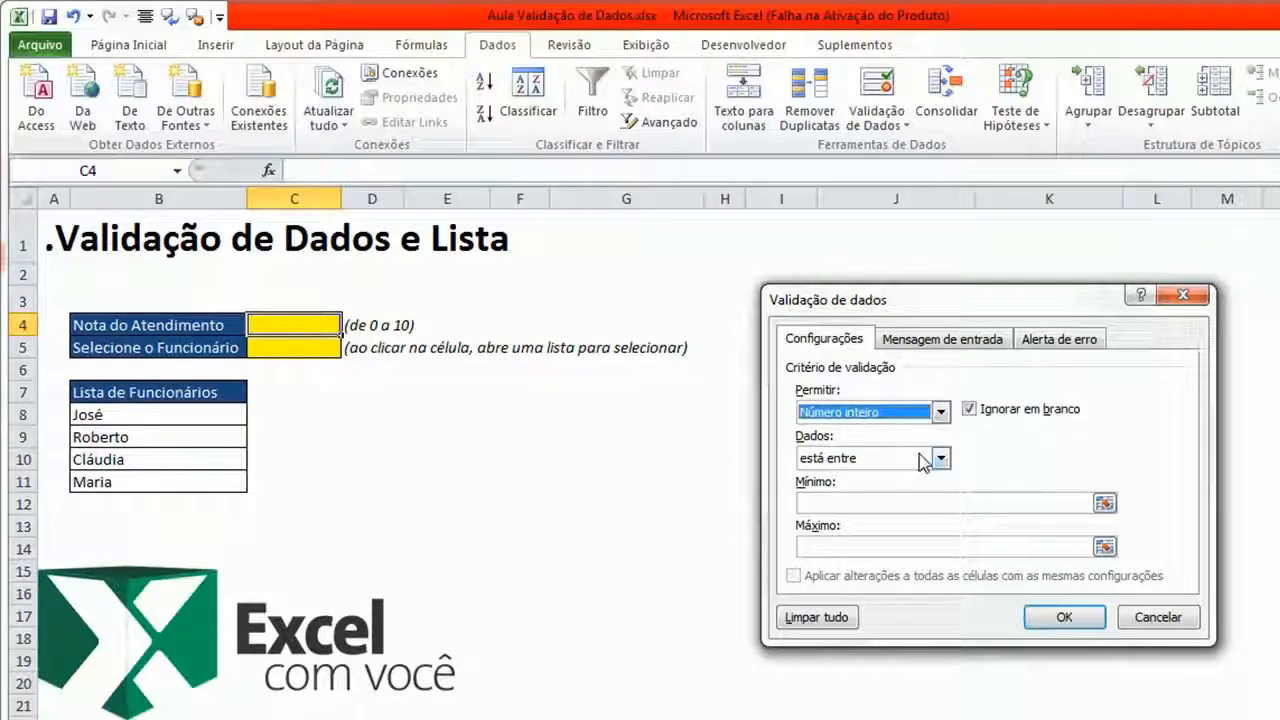
{"action": "left_click", "coordinate": [940, 458]}
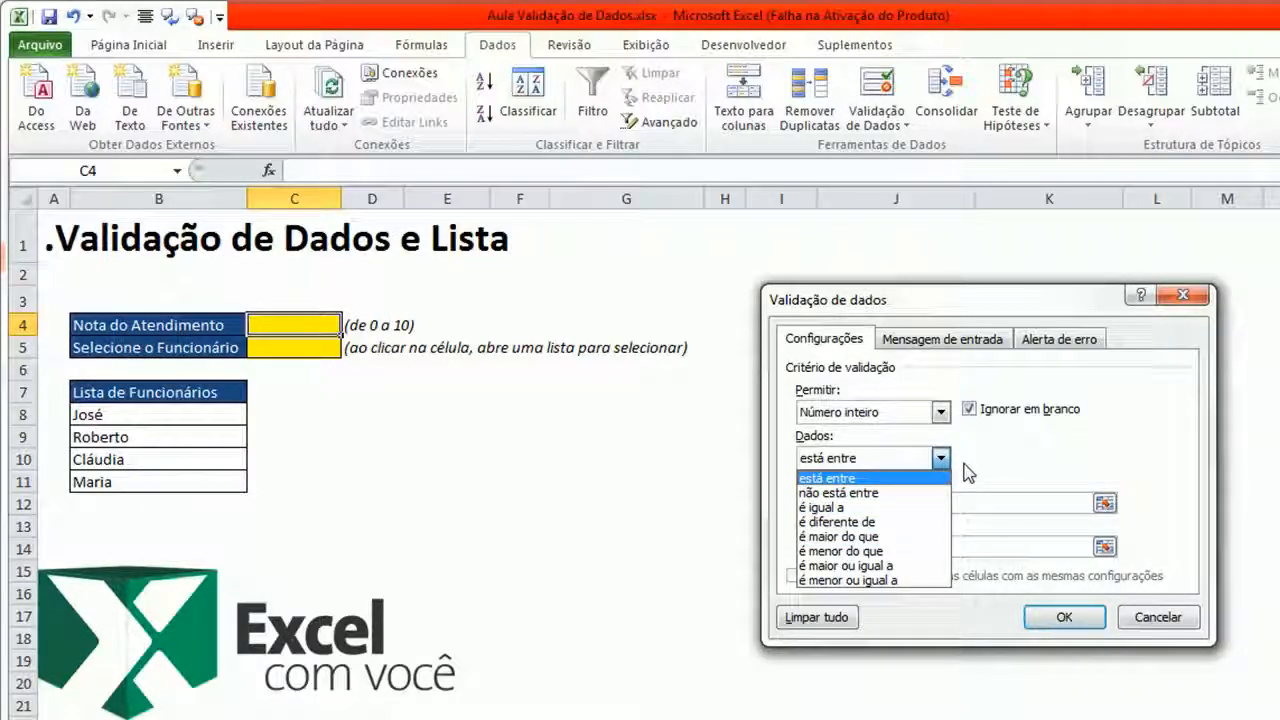
{"action": "left_click", "coordinate": [910, 480]}
{"action": "left_click", "coordinate": [880, 505]}
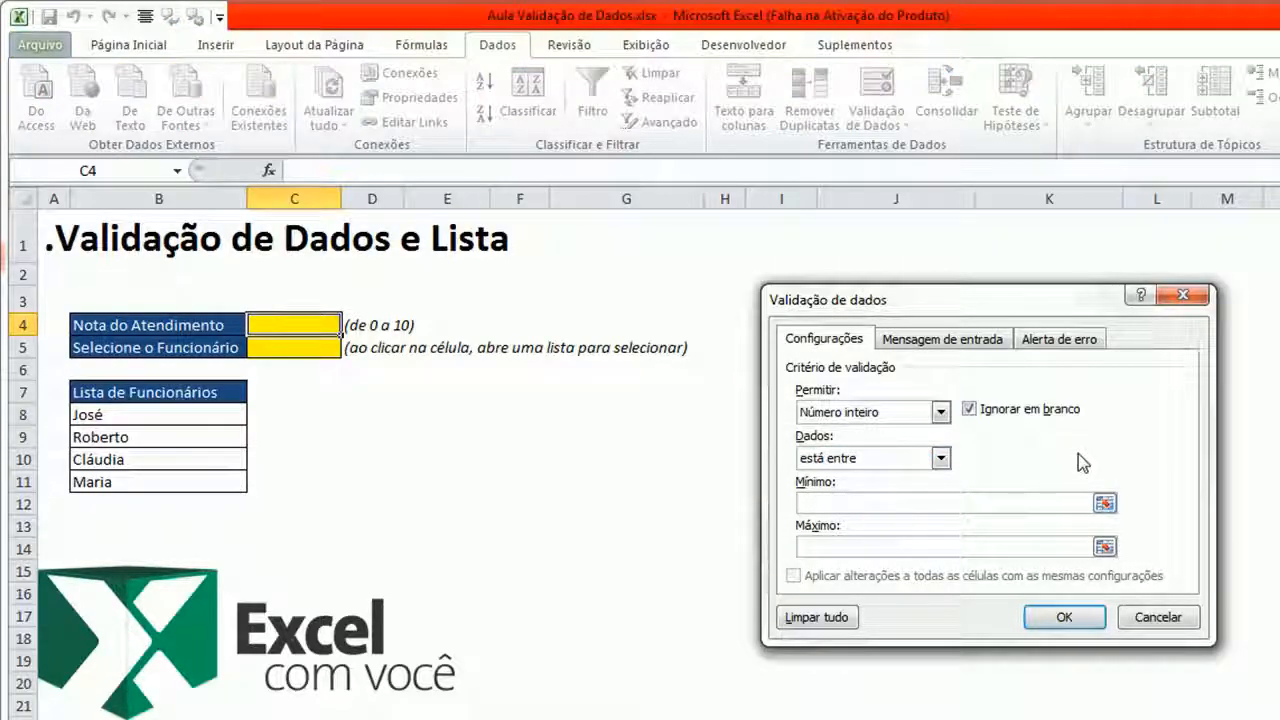
{"action": "type", "text": "0"}
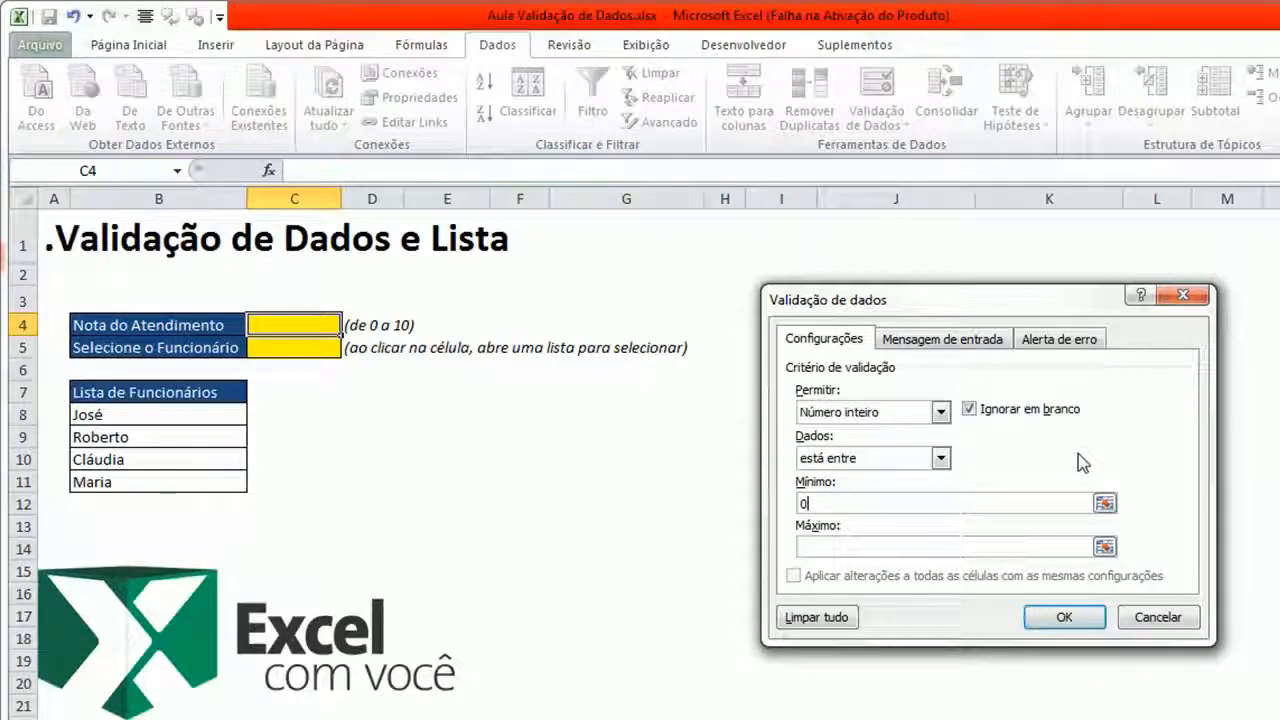
{"action": "left_click", "coordinate": [960, 549]}
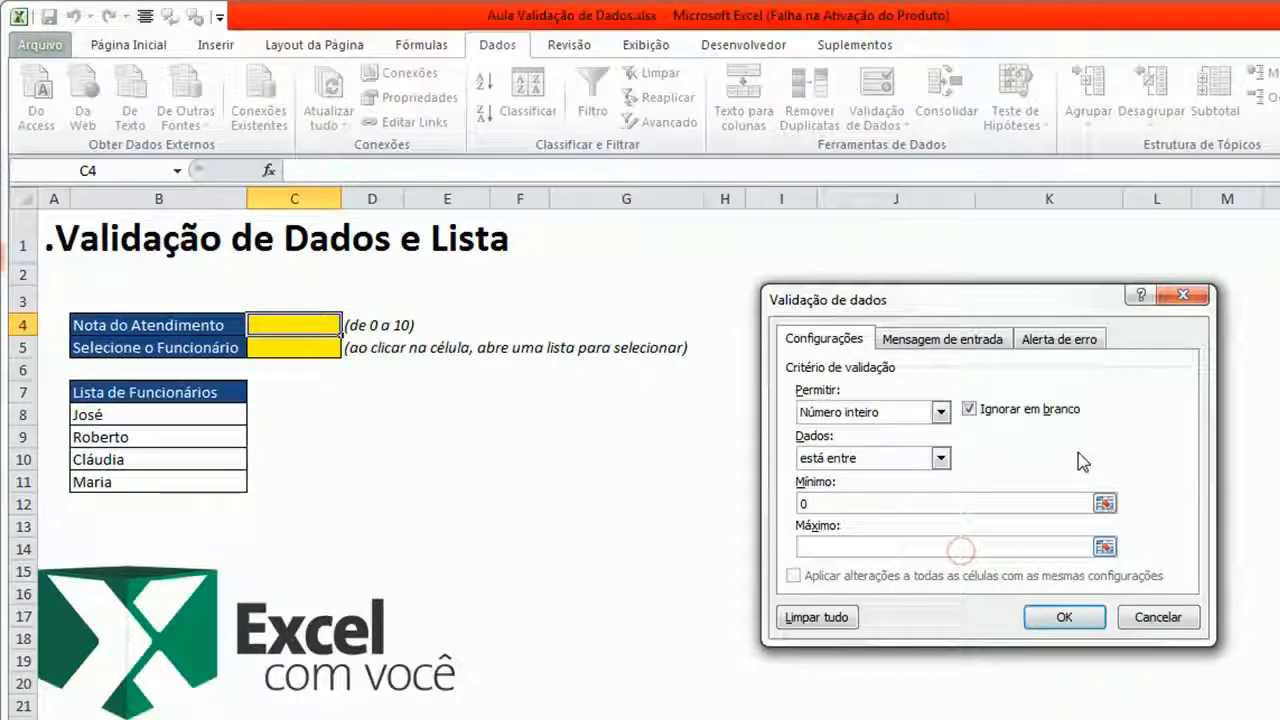
{"action": "type", "text": "10"}
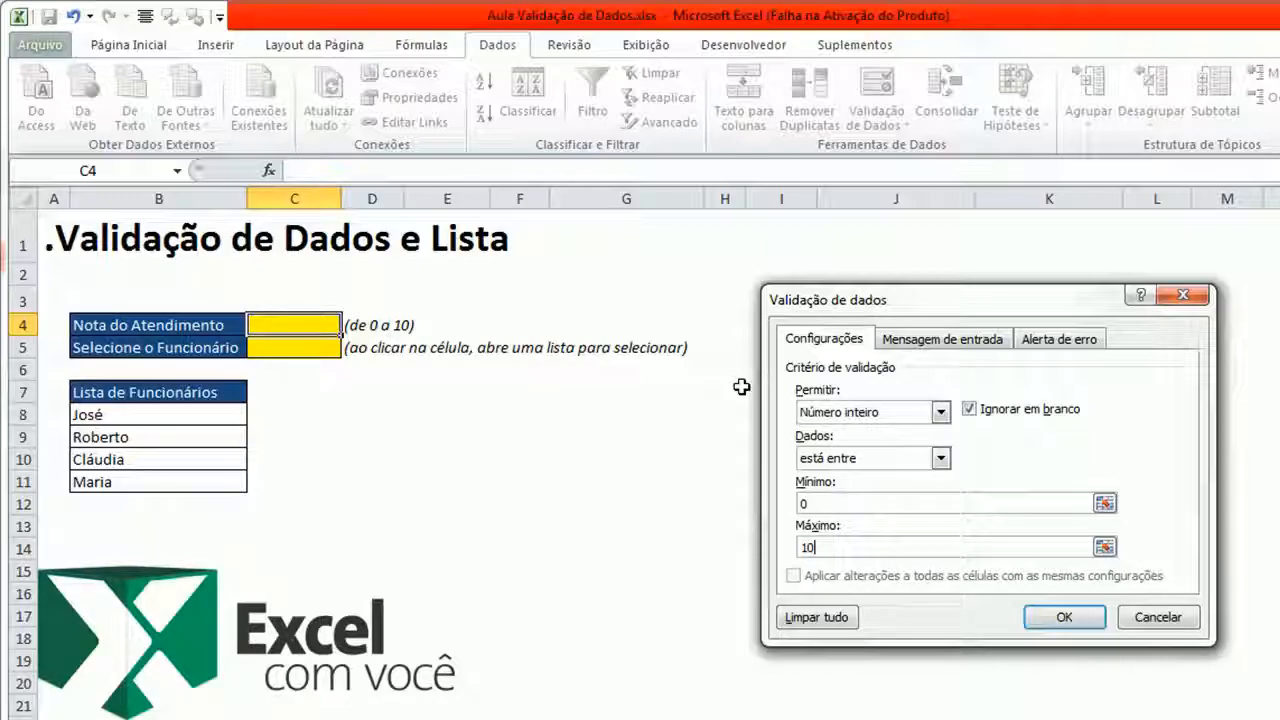
- Set the input message title to Atendimento
{"action": "left_click", "coordinate": [966, 340]}
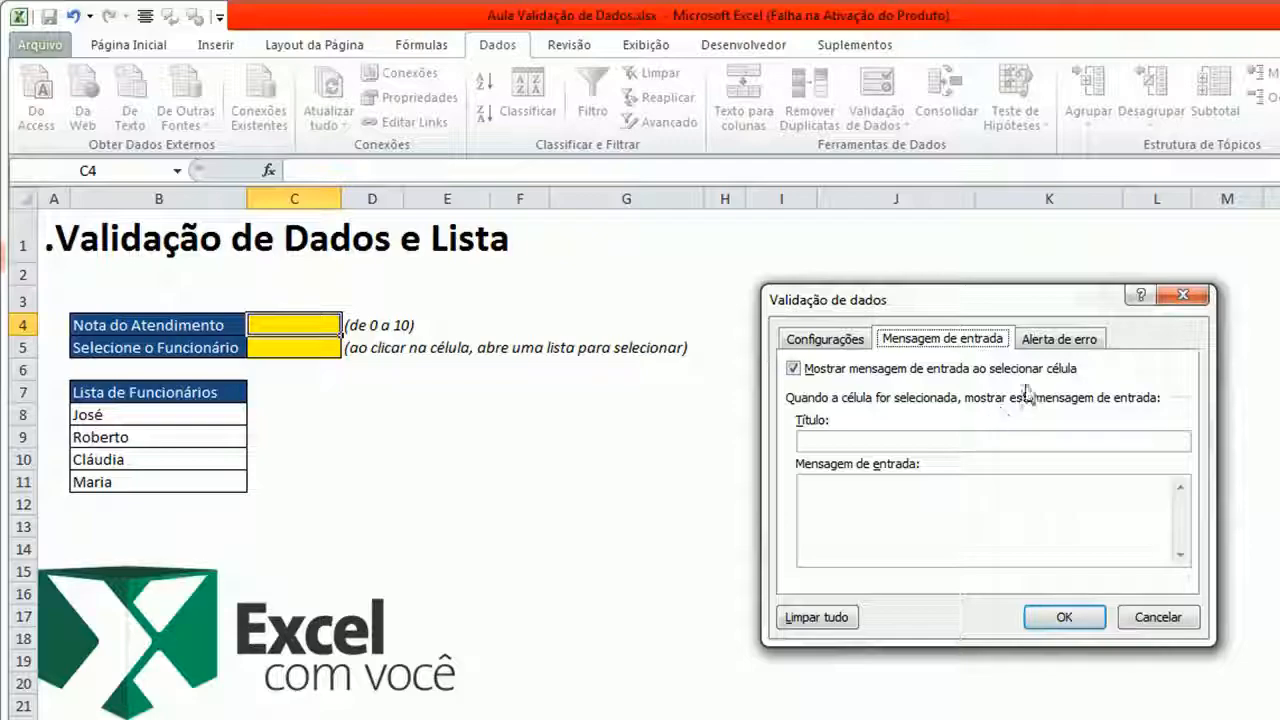
{"action": "left_click", "coordinate": [1060, 340]}
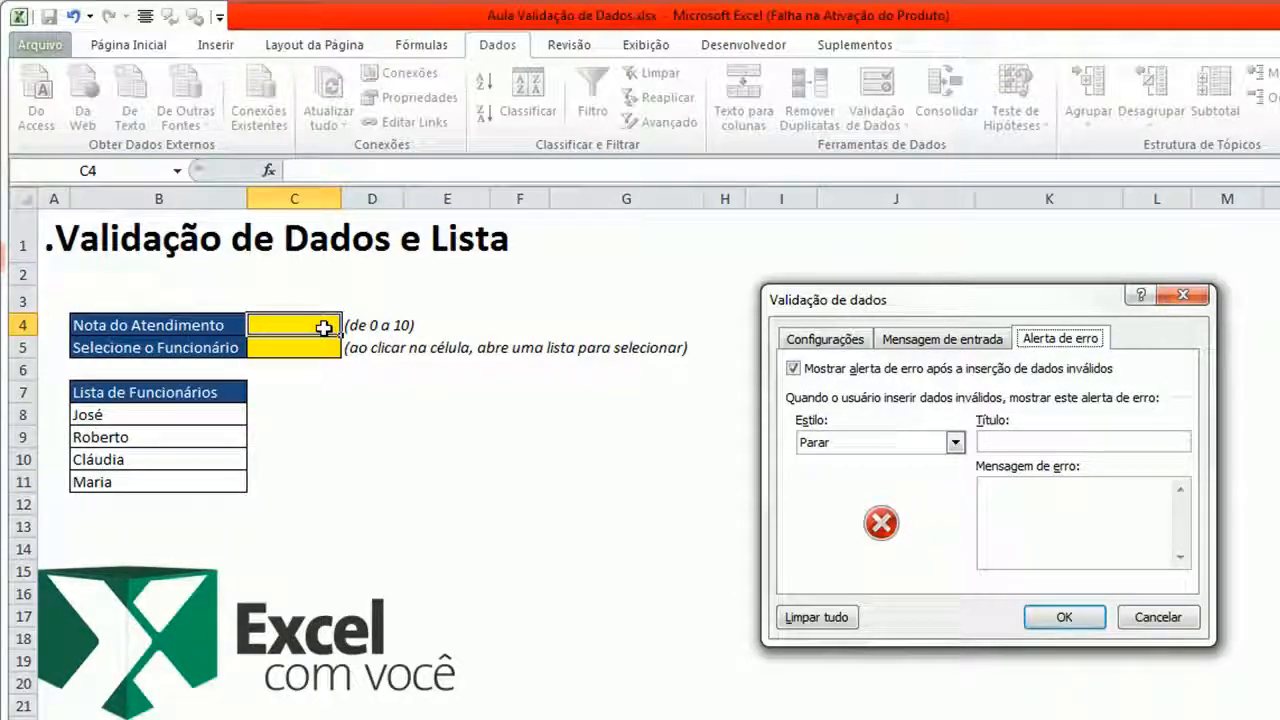
{"action": "left_click", "coordinate": [790, 339]}
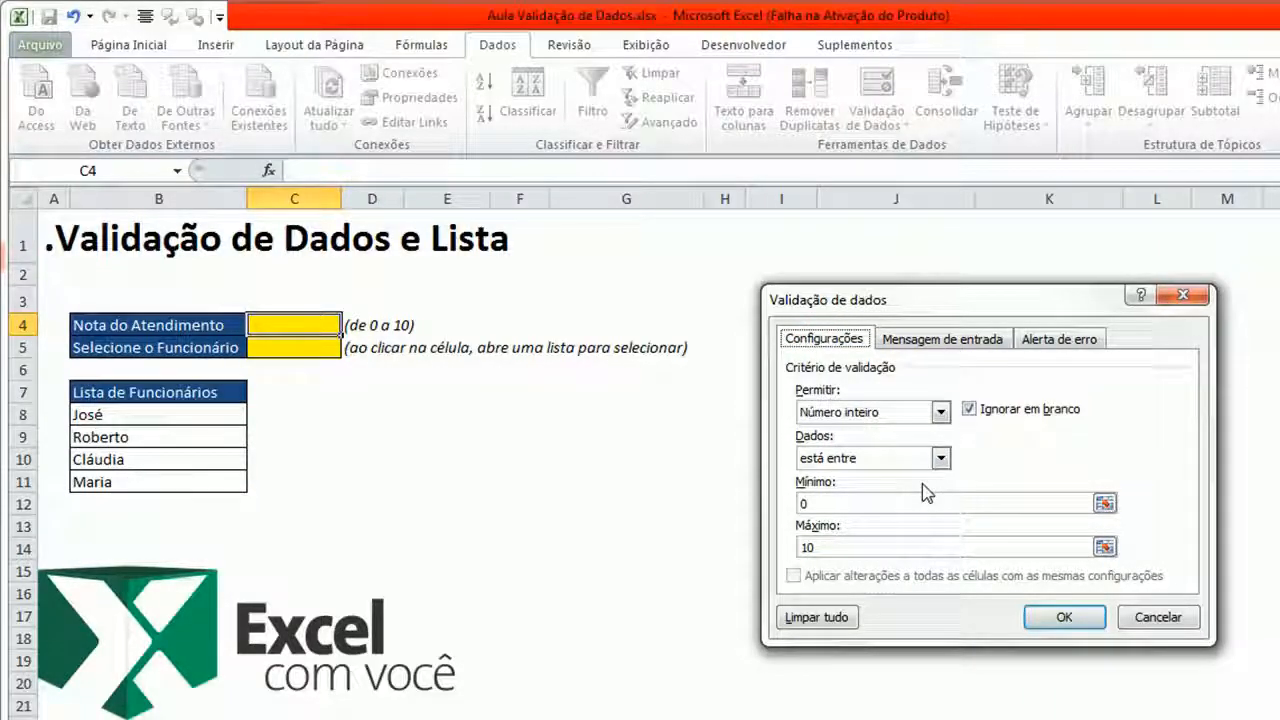
{"action": "left_click", "coordinate": [978, 341]}
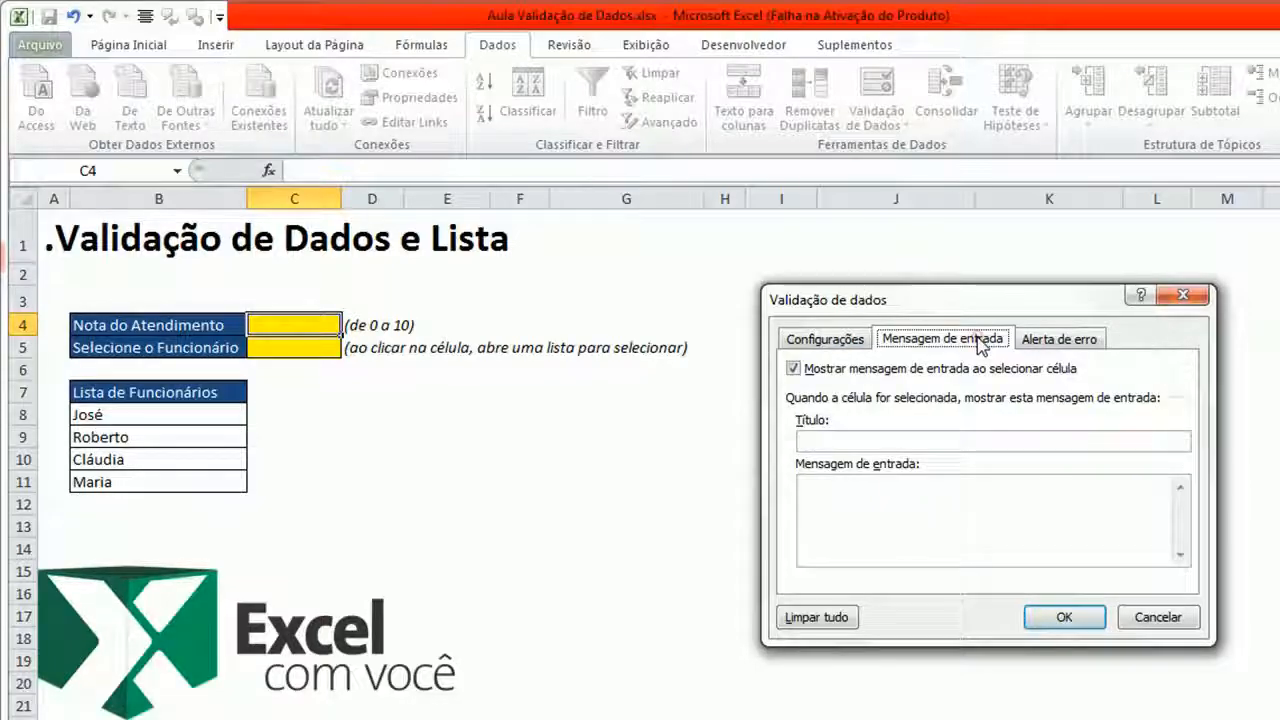
{"action": "left_click", "coordinate": [847, 442]}
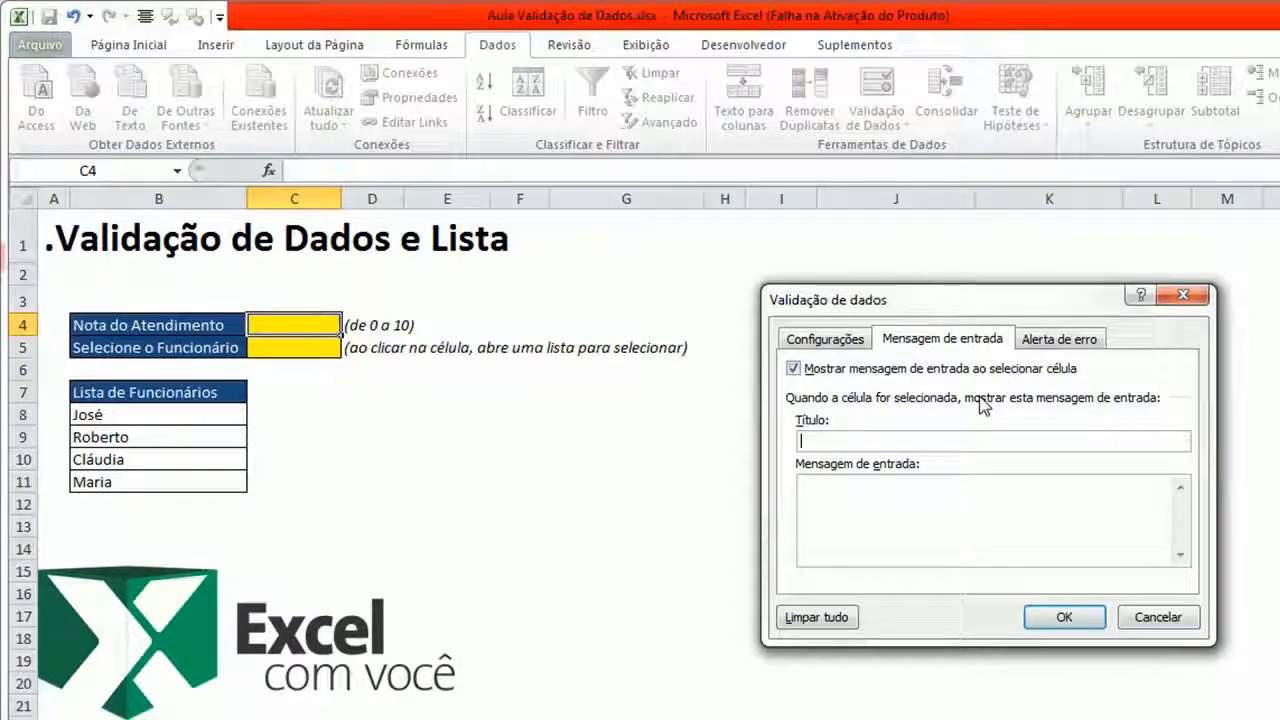
{"action": "type", "text": "Atendimento"}
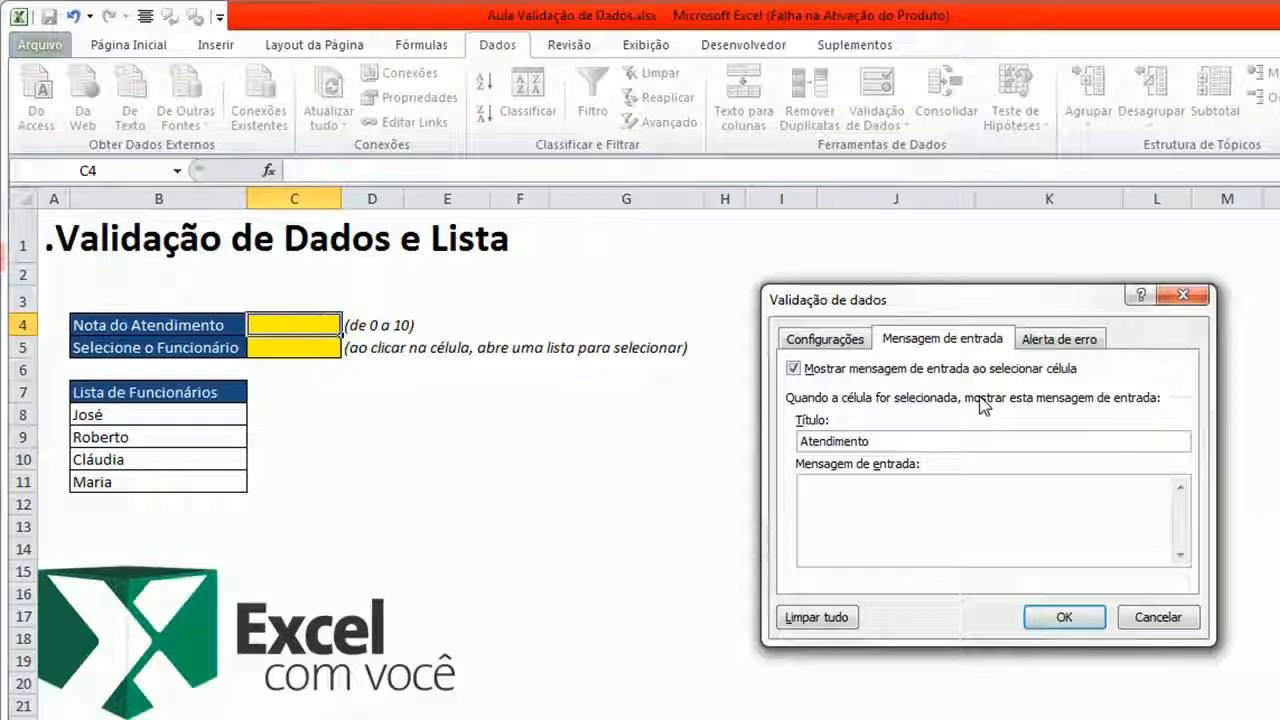
- Enter the input message "Por favor, informe a nota de atendimento que foi realizado. A nota tem que ser de 0 a 10."
{"action": "left_click", "coordinate": [910, 500]}
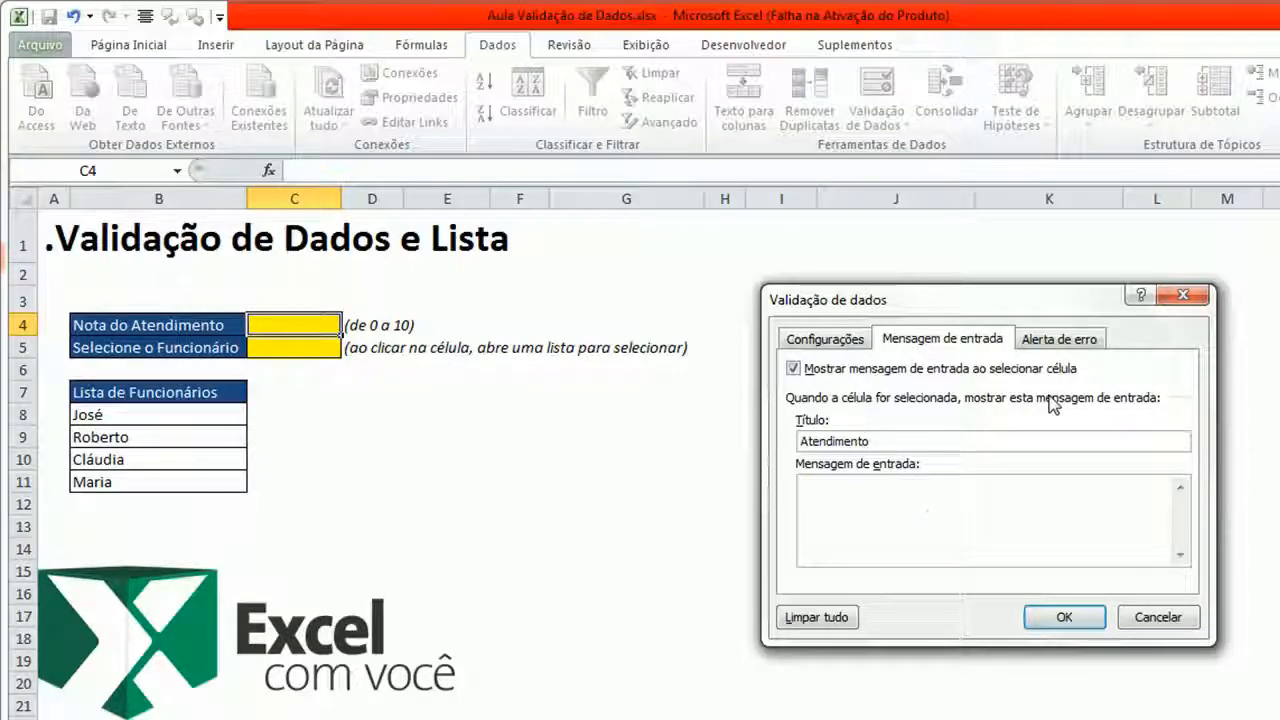
{"action": "type", "text": "Por favo"}
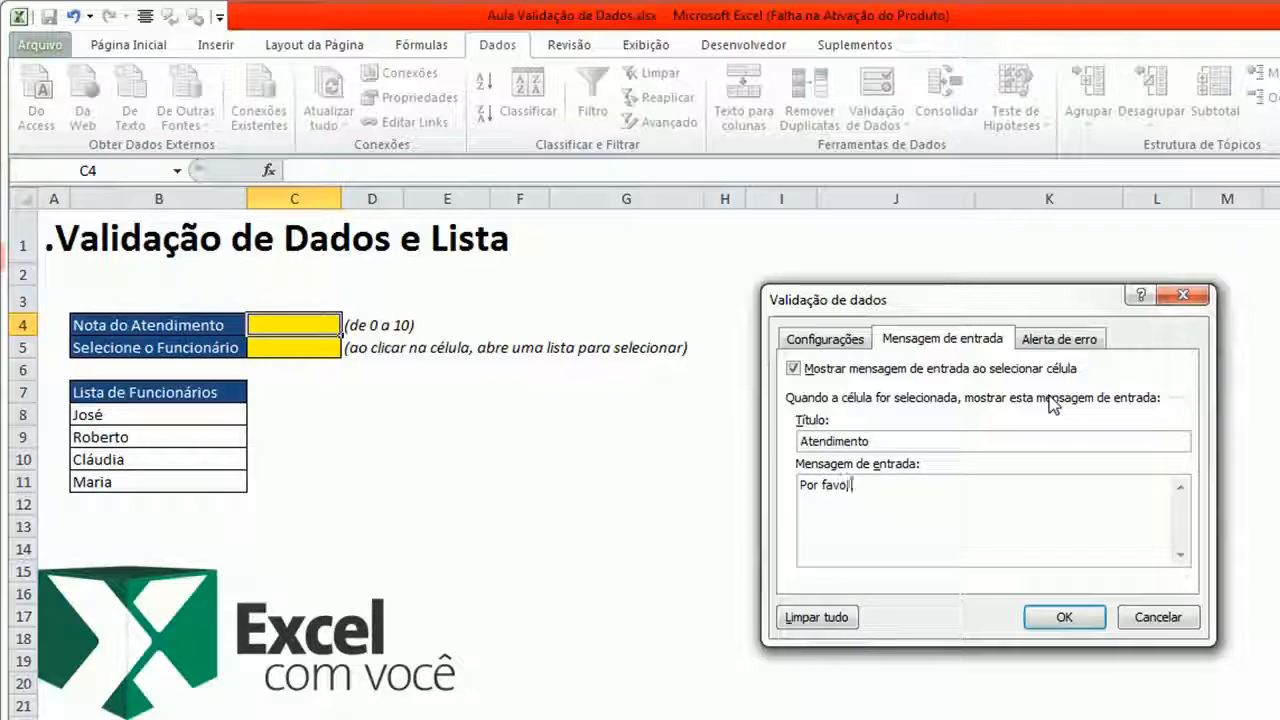
{"action": "type", "text": "r, informe"}
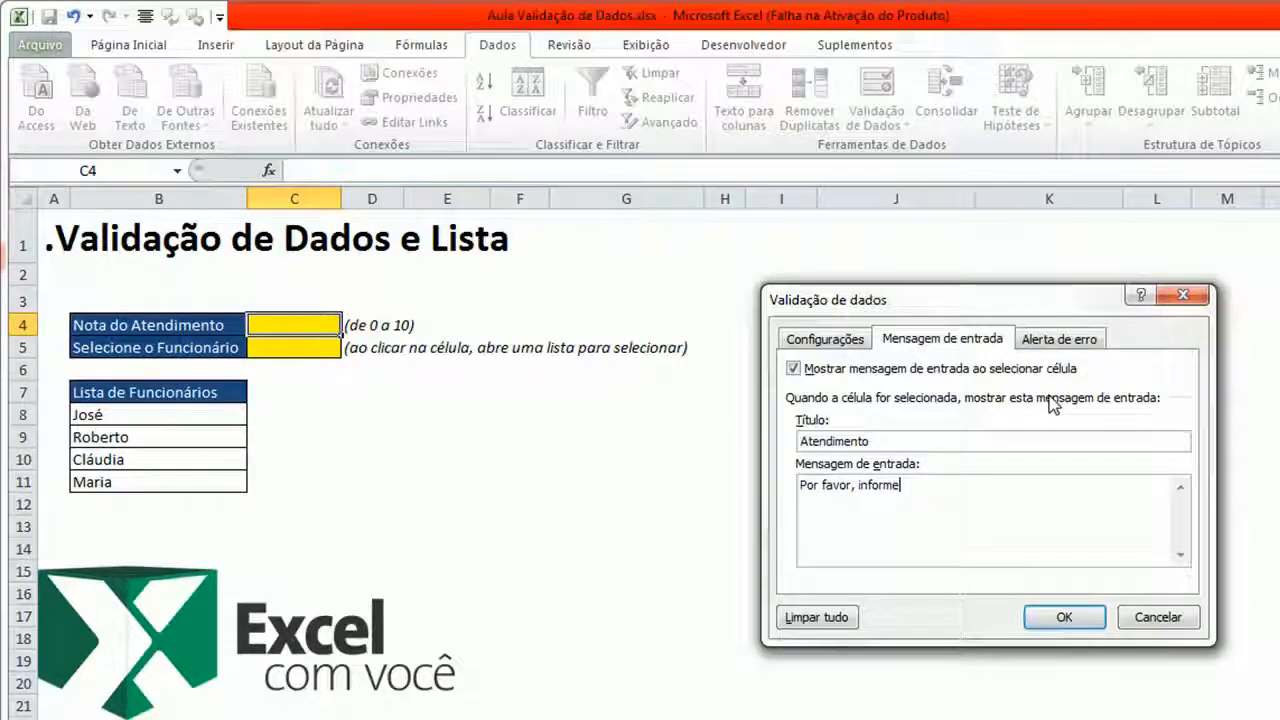
{"action": "type", "text": " a nota de atendimento"}
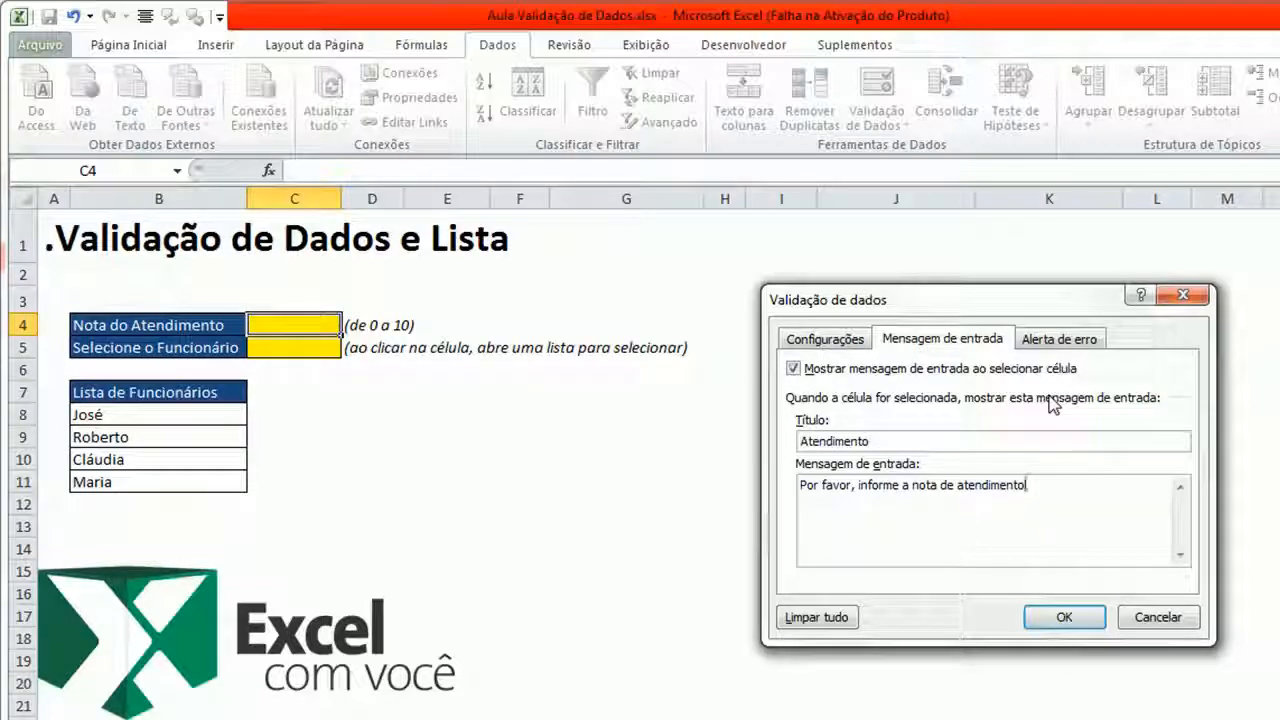
{"action": "type", "text": " que foi"}
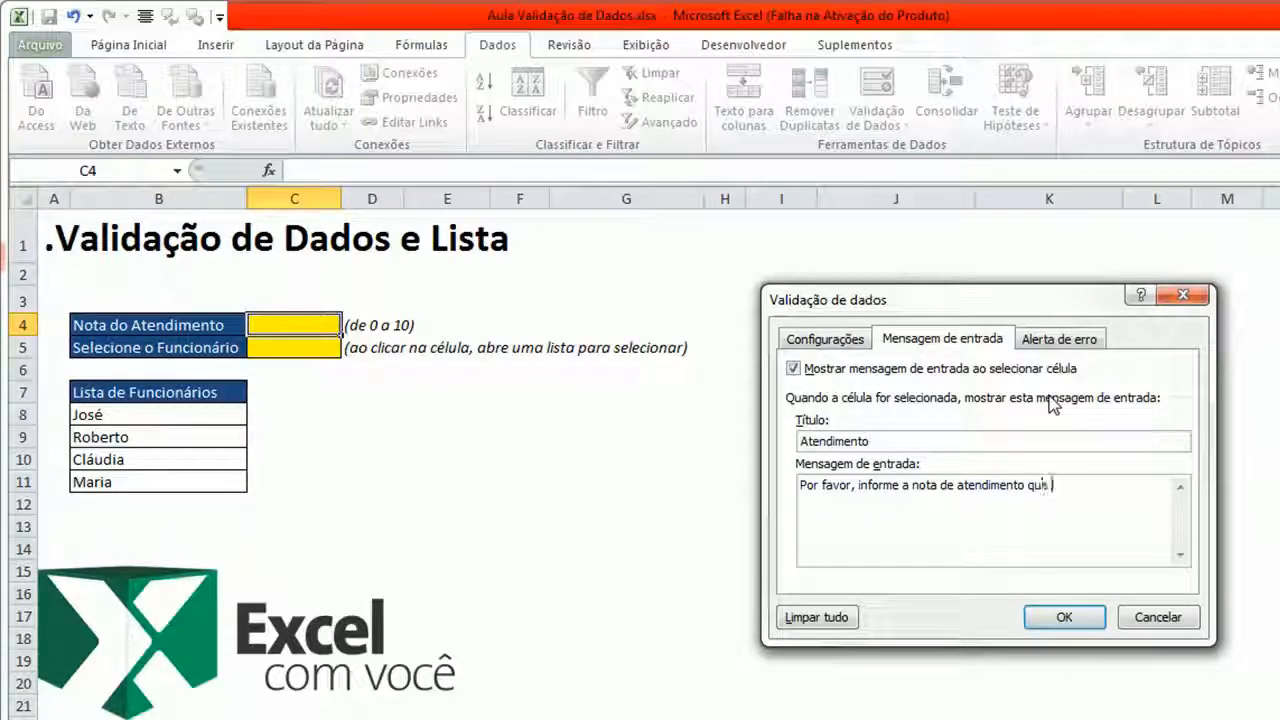
{"action": "type", "text": " realizado. A not"}
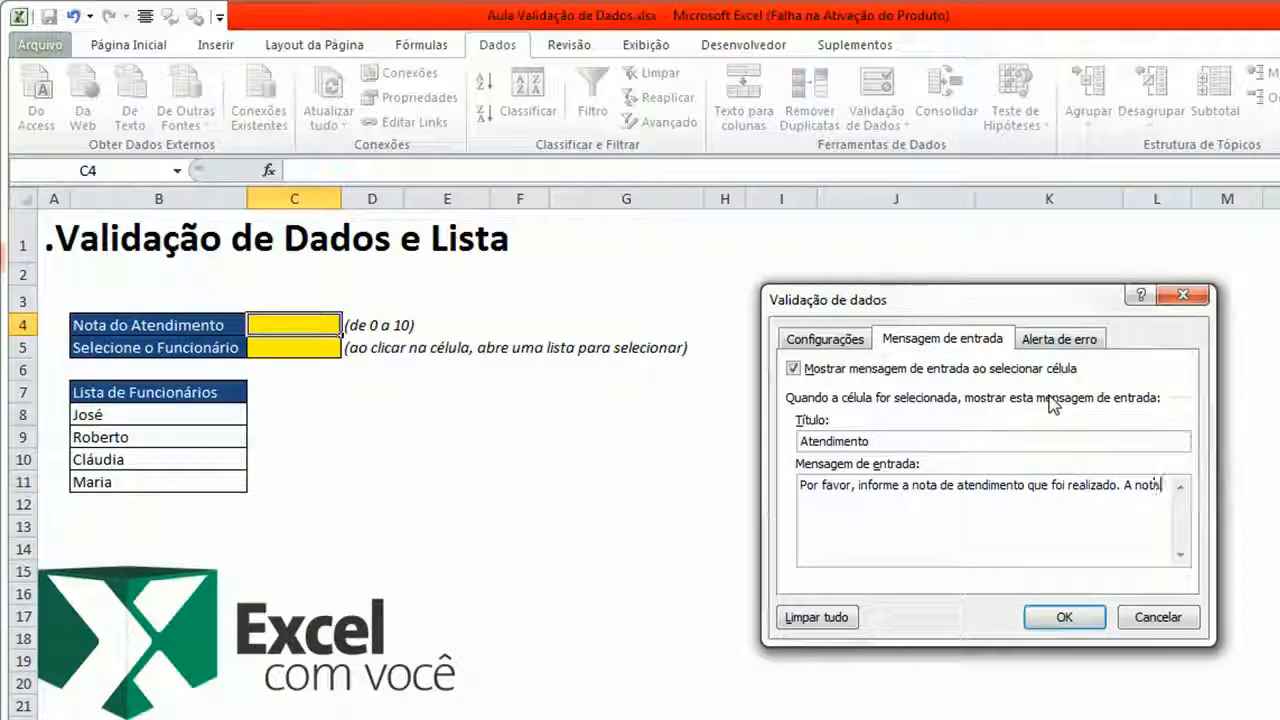
{"action": "type", "text": "a tem que ser d"}
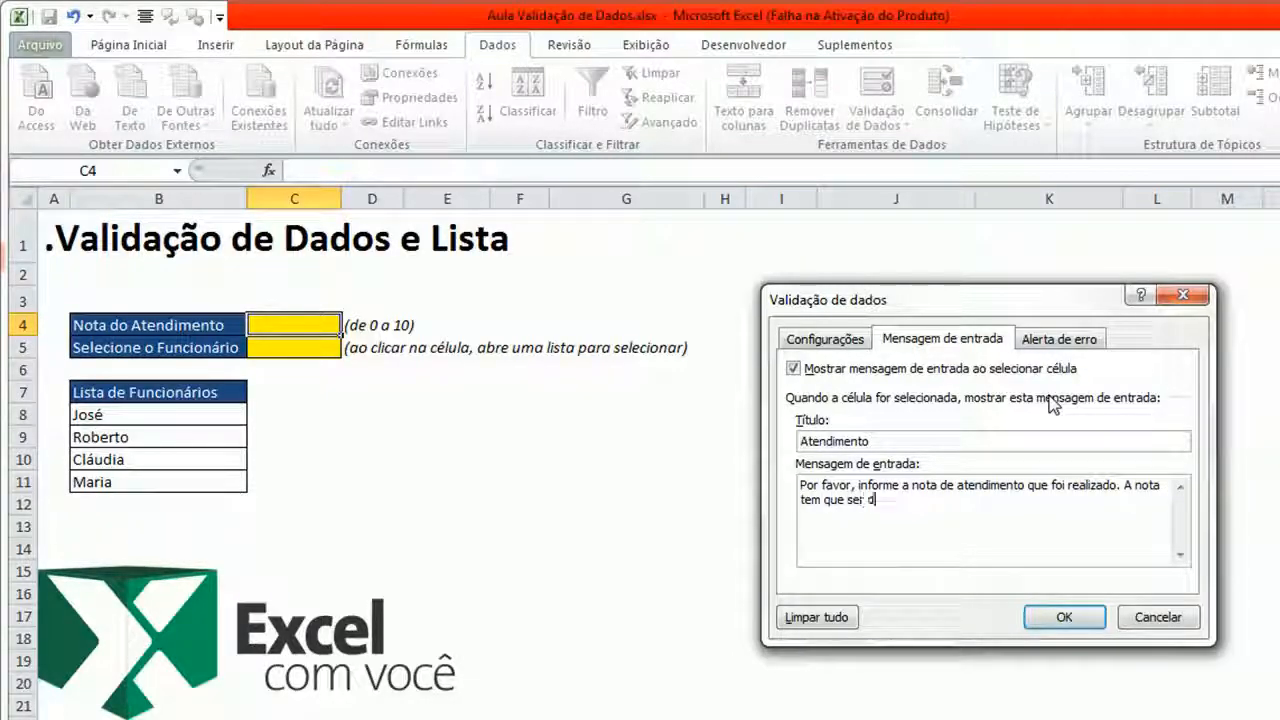
{"action": "type", "text": "e 0 a 10."}
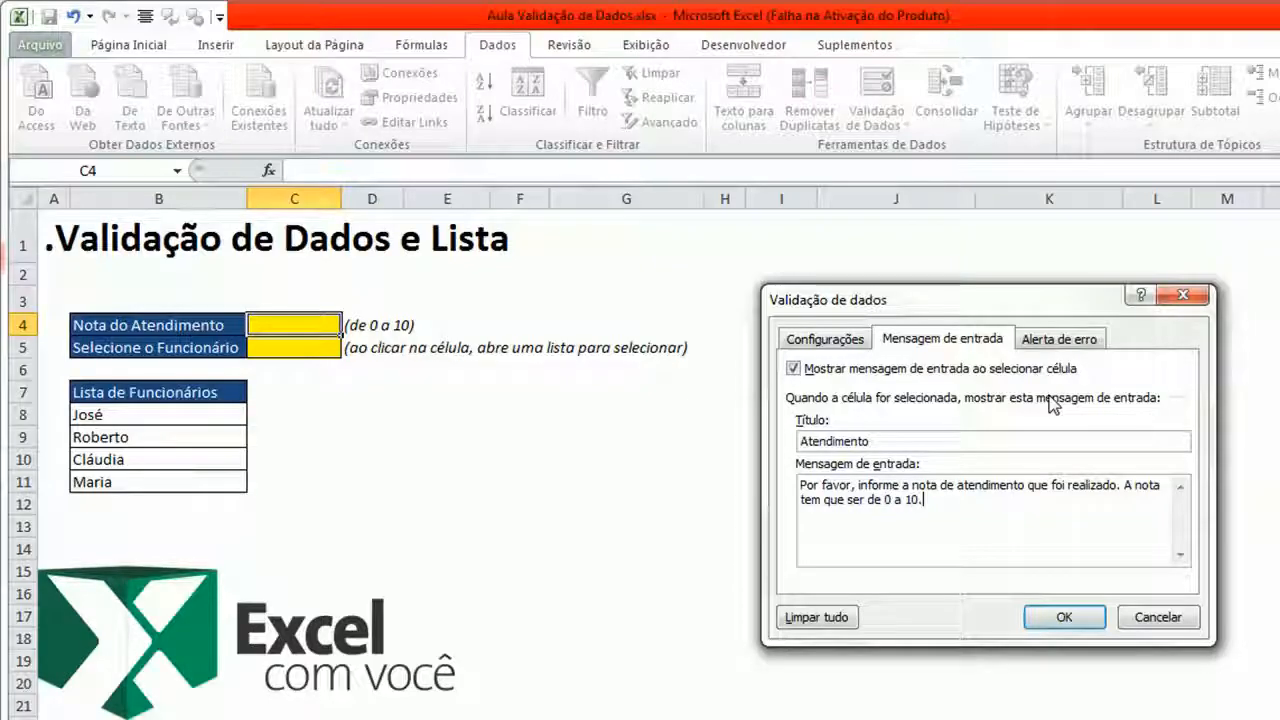
- Set the error alert title for the score cell to "Erro de Digitação"
{"action": "left_click", "coordinate": [1065, 346]}
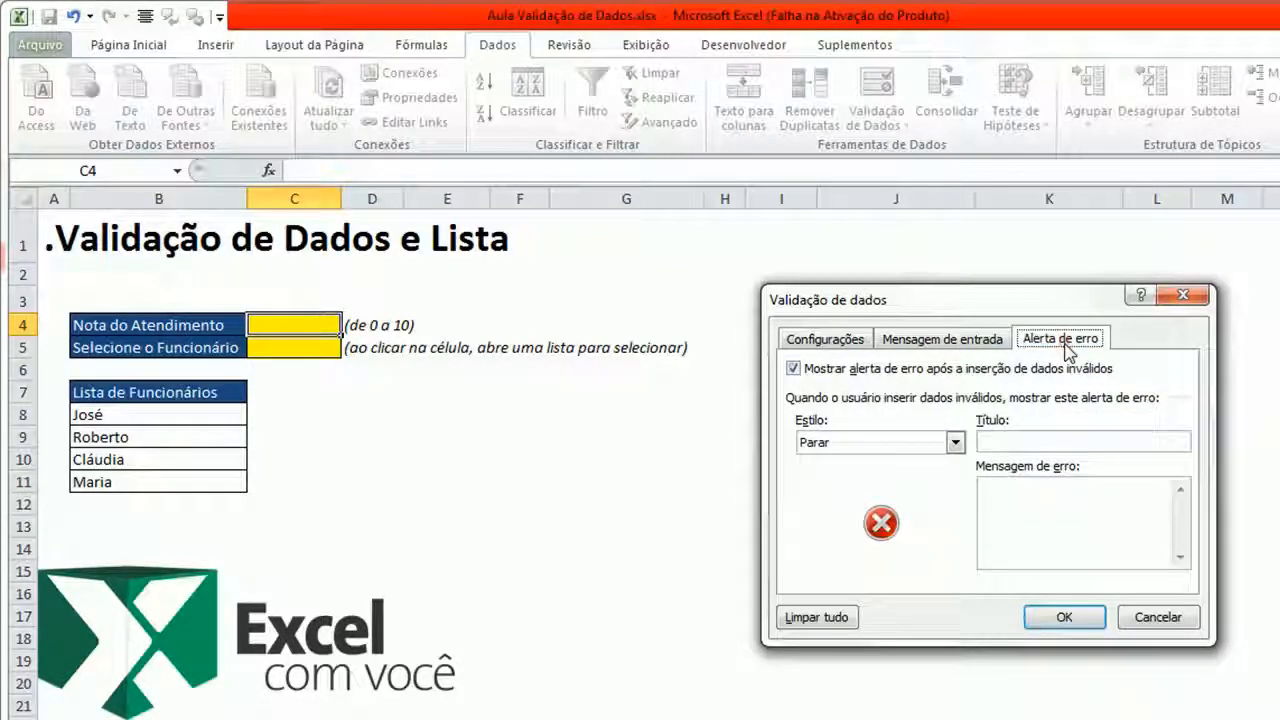
{"action": "left_click", "coordinate": [1025, 442]}
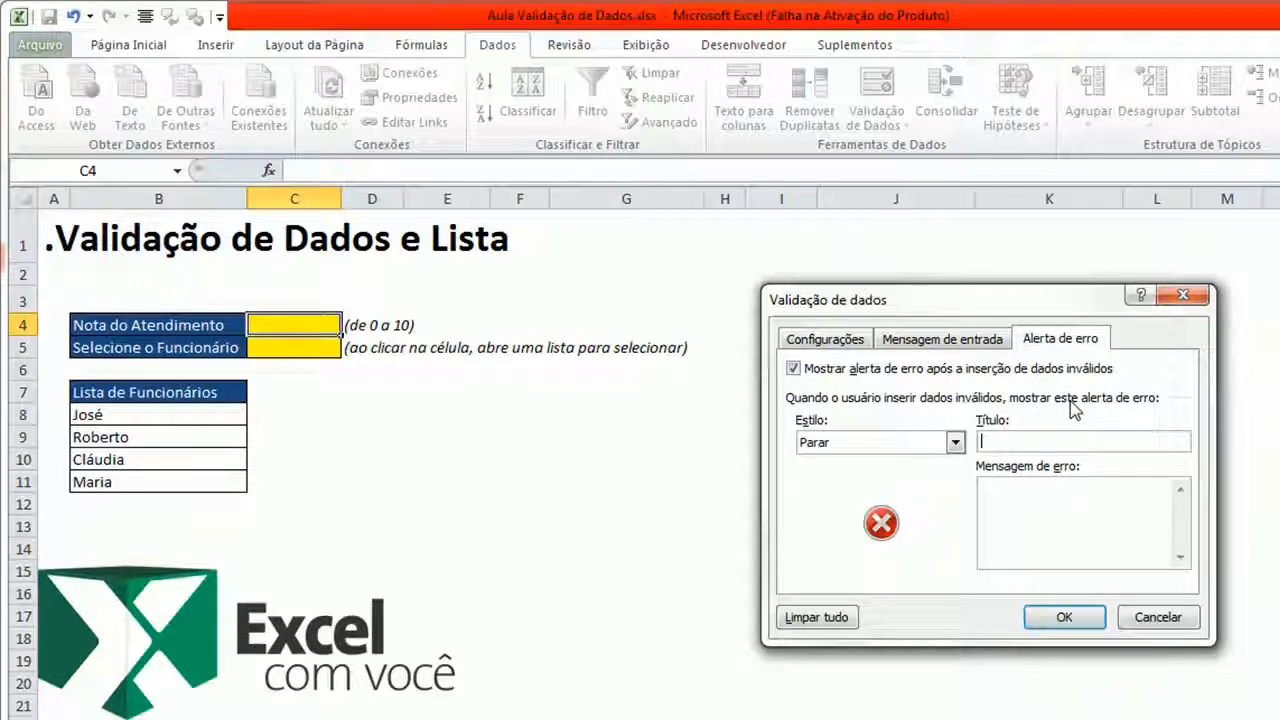
{"action": "type", "text": "Ei"}
{"action": "type", "text": "ro de Digit"}
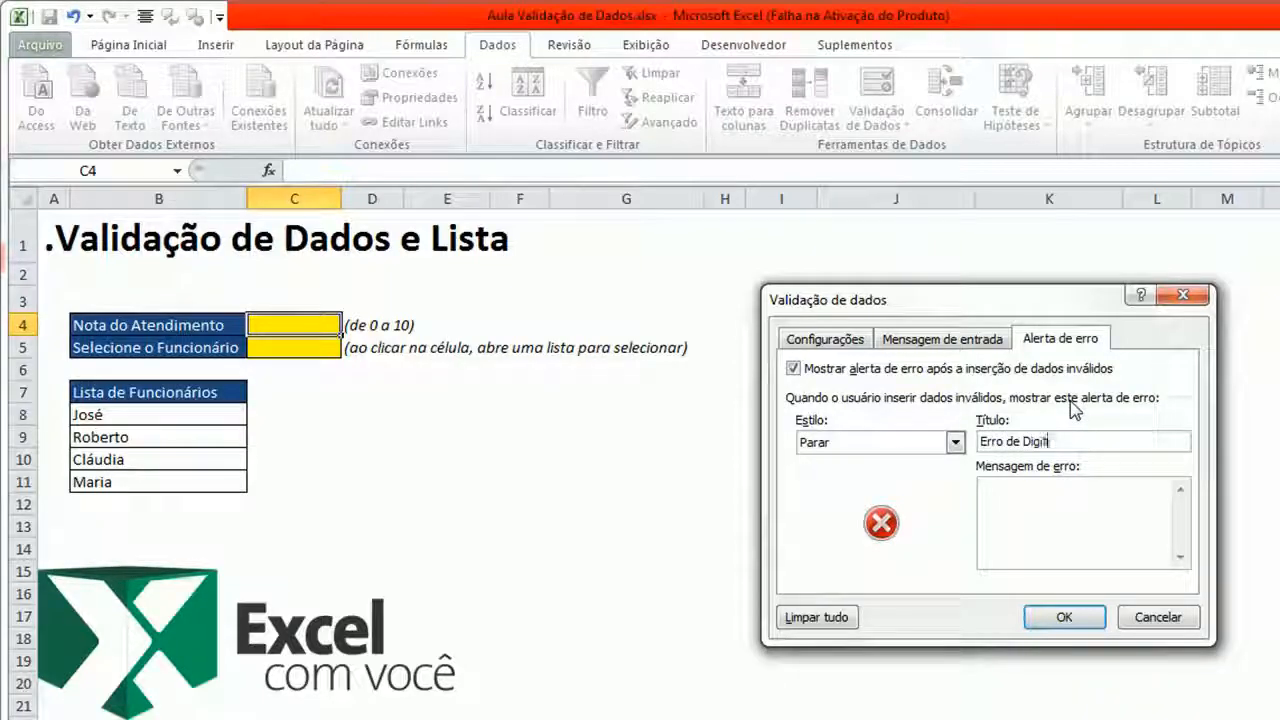
{"action": "type", "text": "açã"}
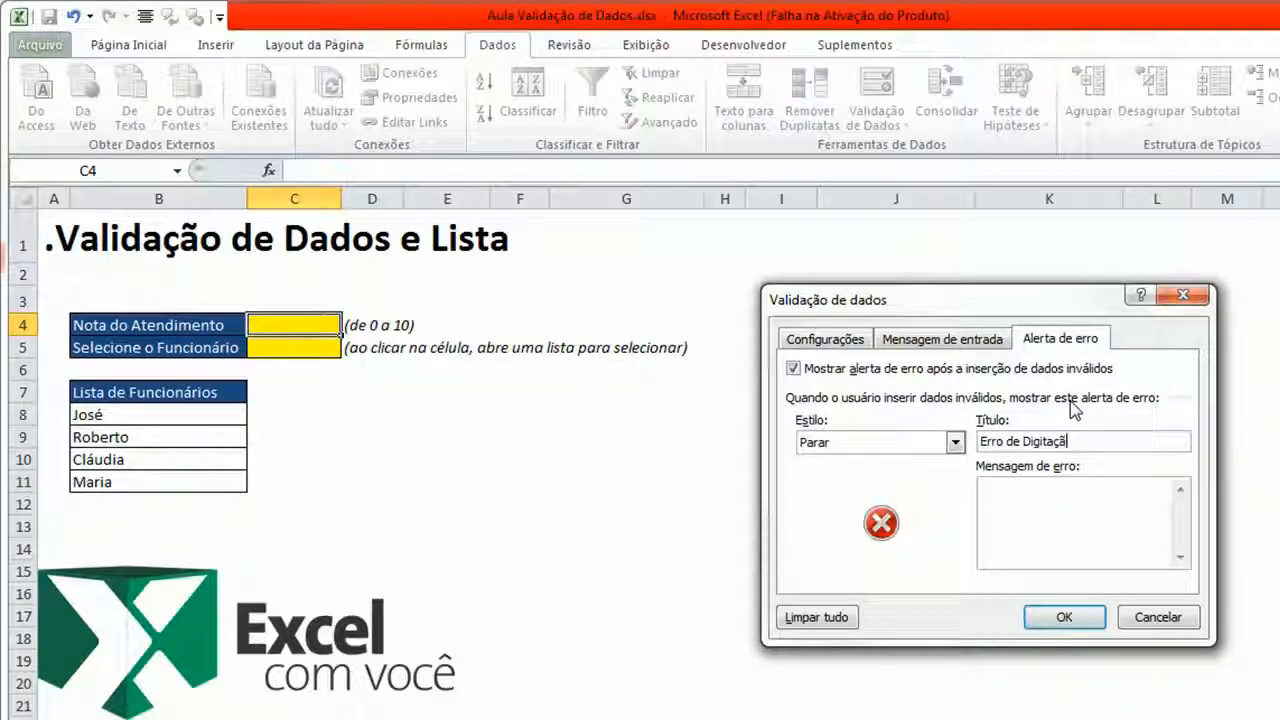
{"action": "type", "text": "o"}
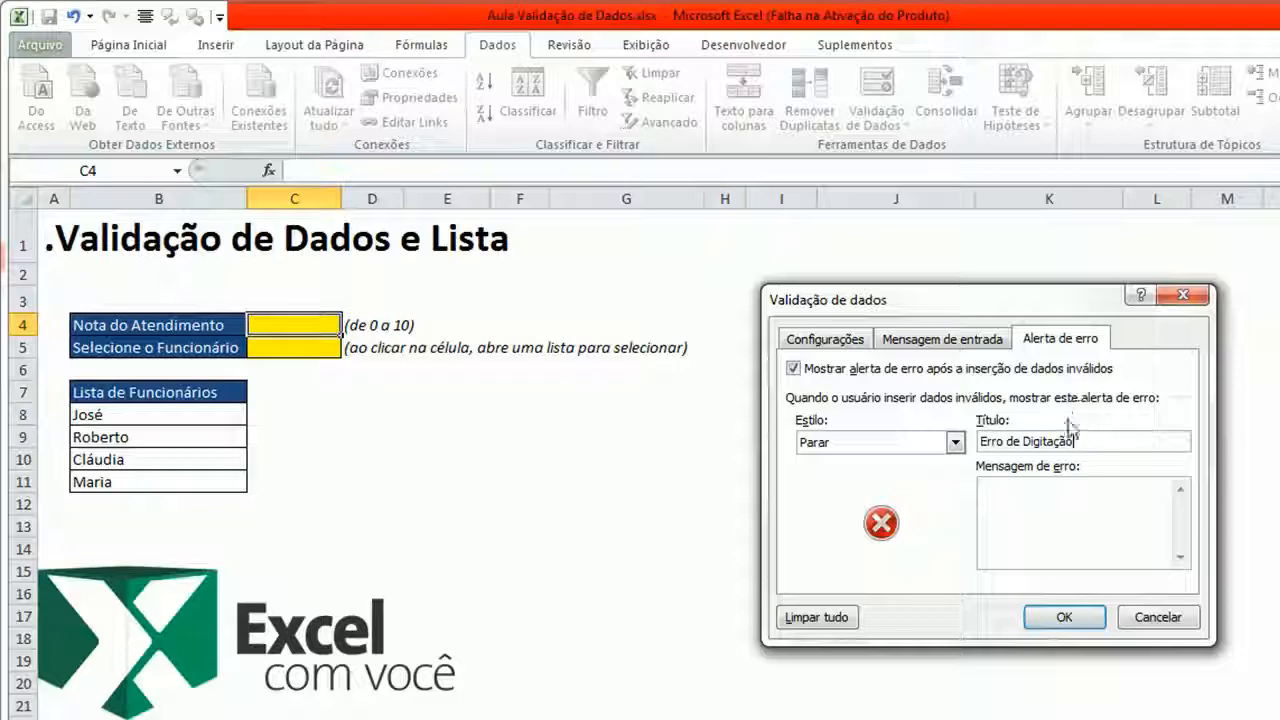
- Enter the error message "Dado digitado inválido. Favor preencher novamente com número de 0 a 10." and confirm the validation
{"action": "left_click", "coordinate": [1043, 502]}
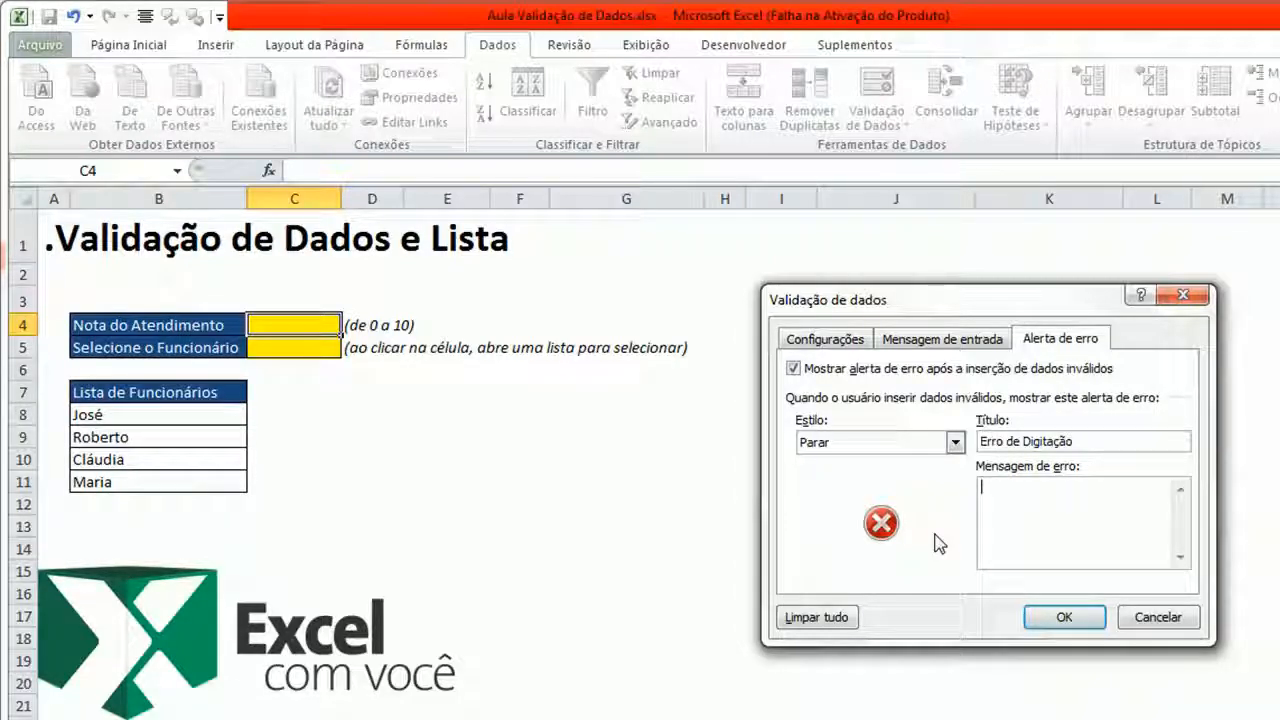
{"action": "type", "text": "Dado"}
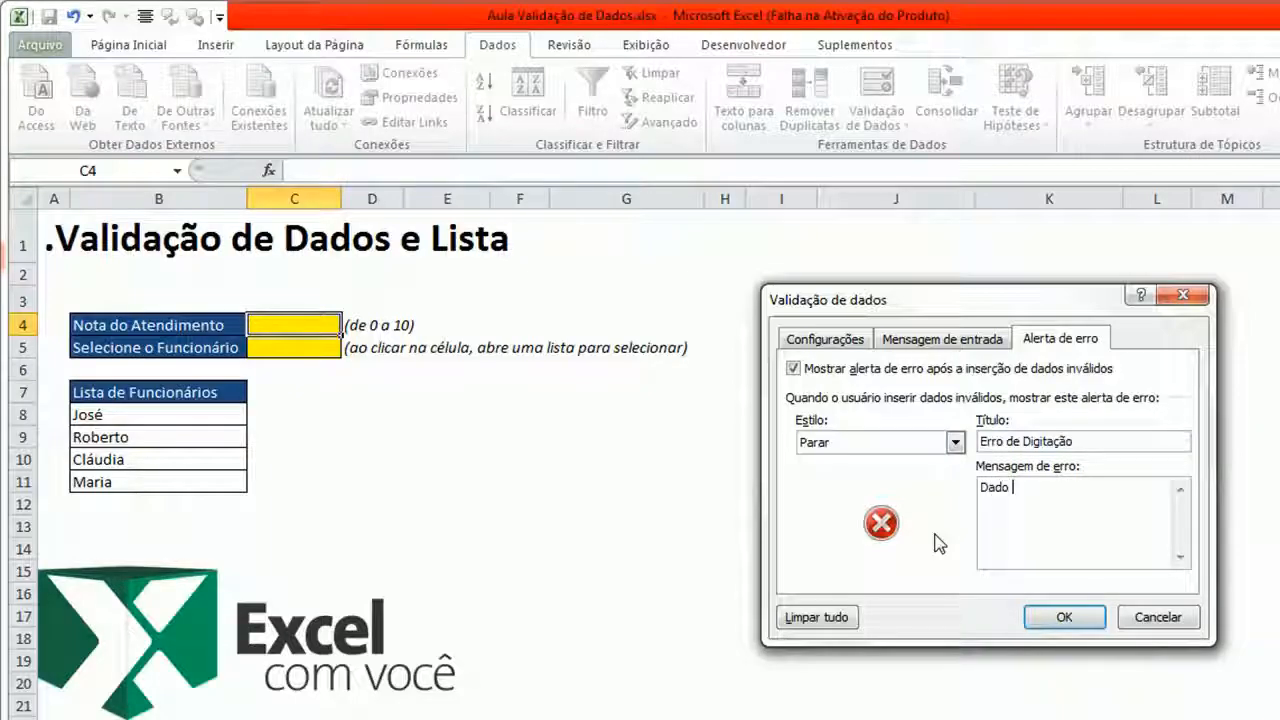
{"action": "type", "text": " digitado inv"}
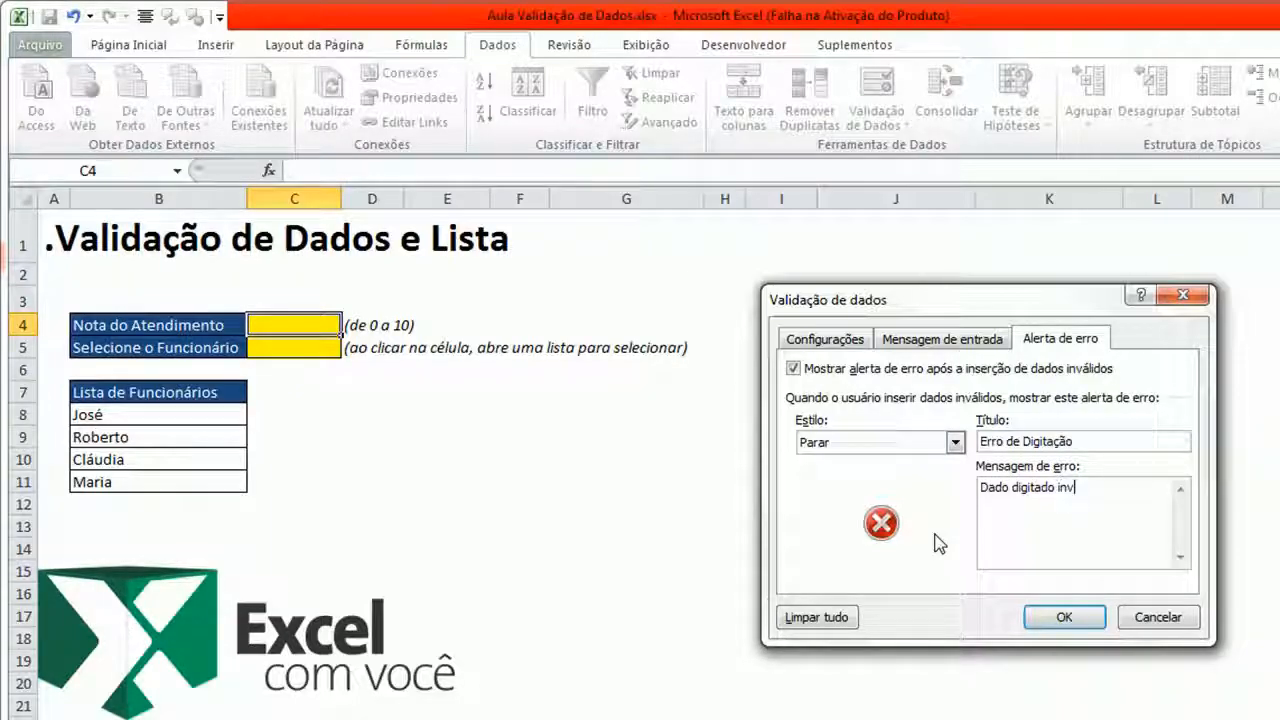
{"action": "type", "text": "álido. Favor preencher"}
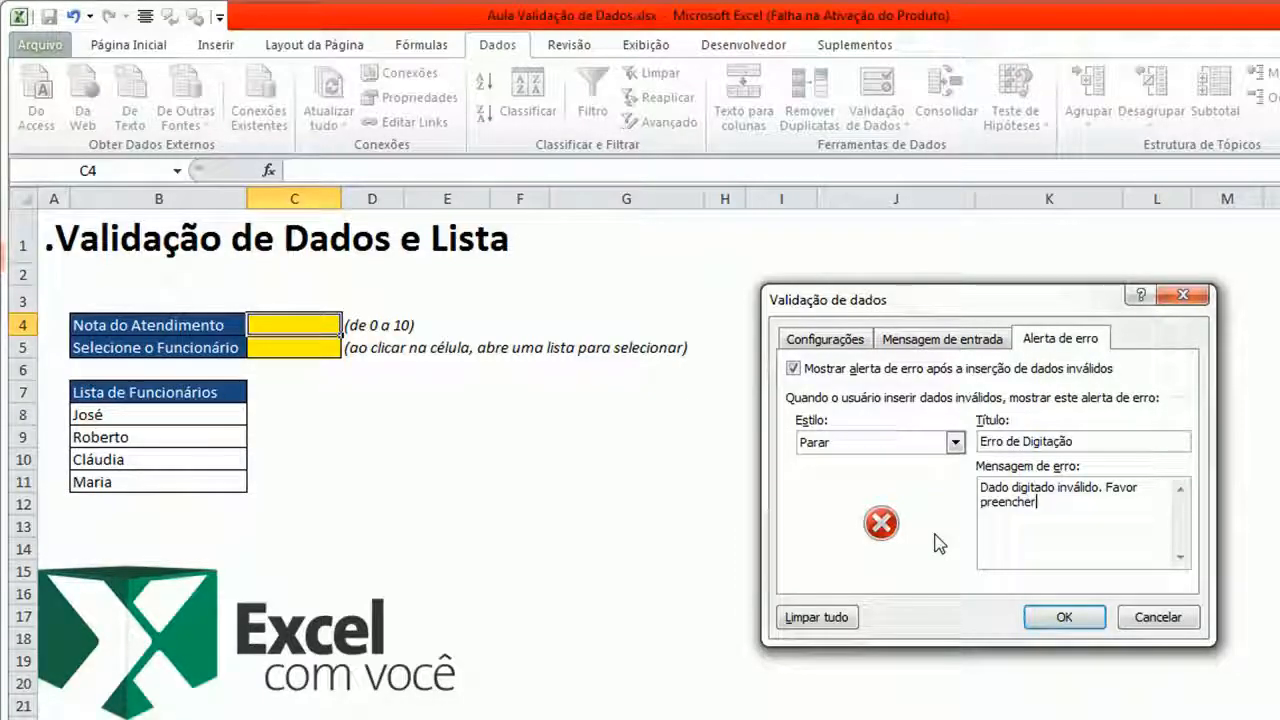
{"action": "type", "text": " novament"}
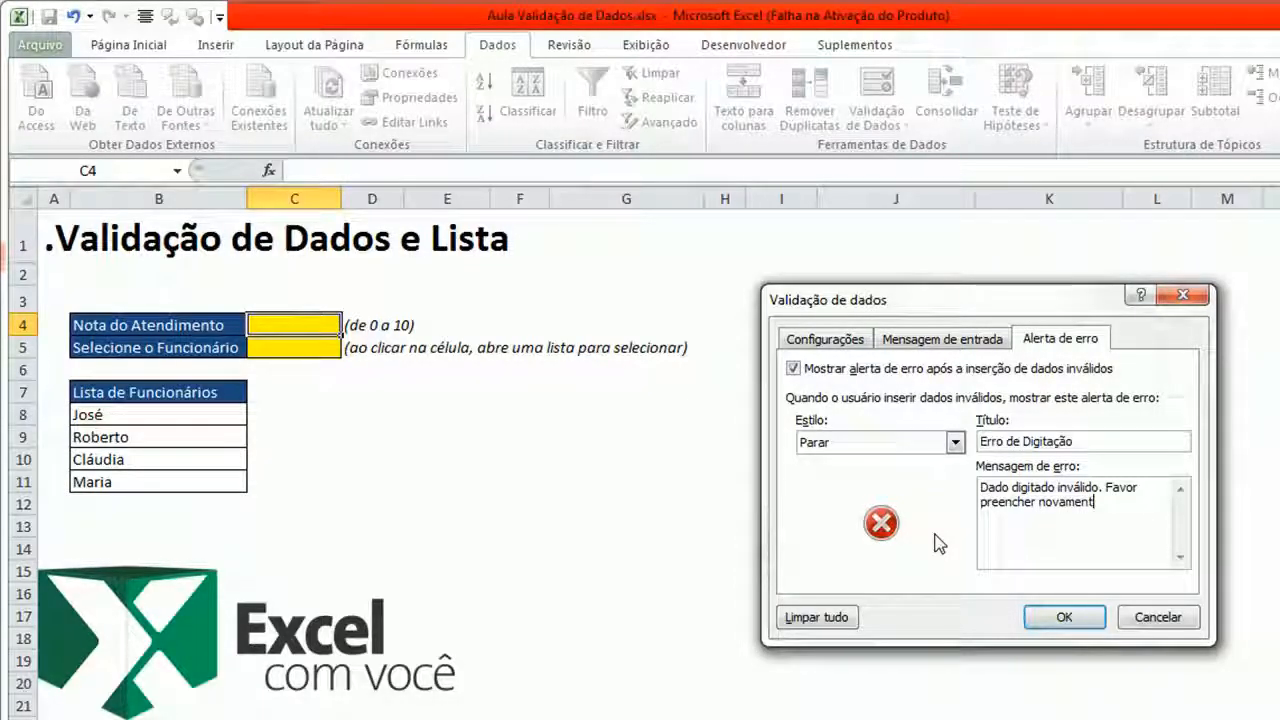
{"action": "type", "text": "e com número de 0 a 10."}
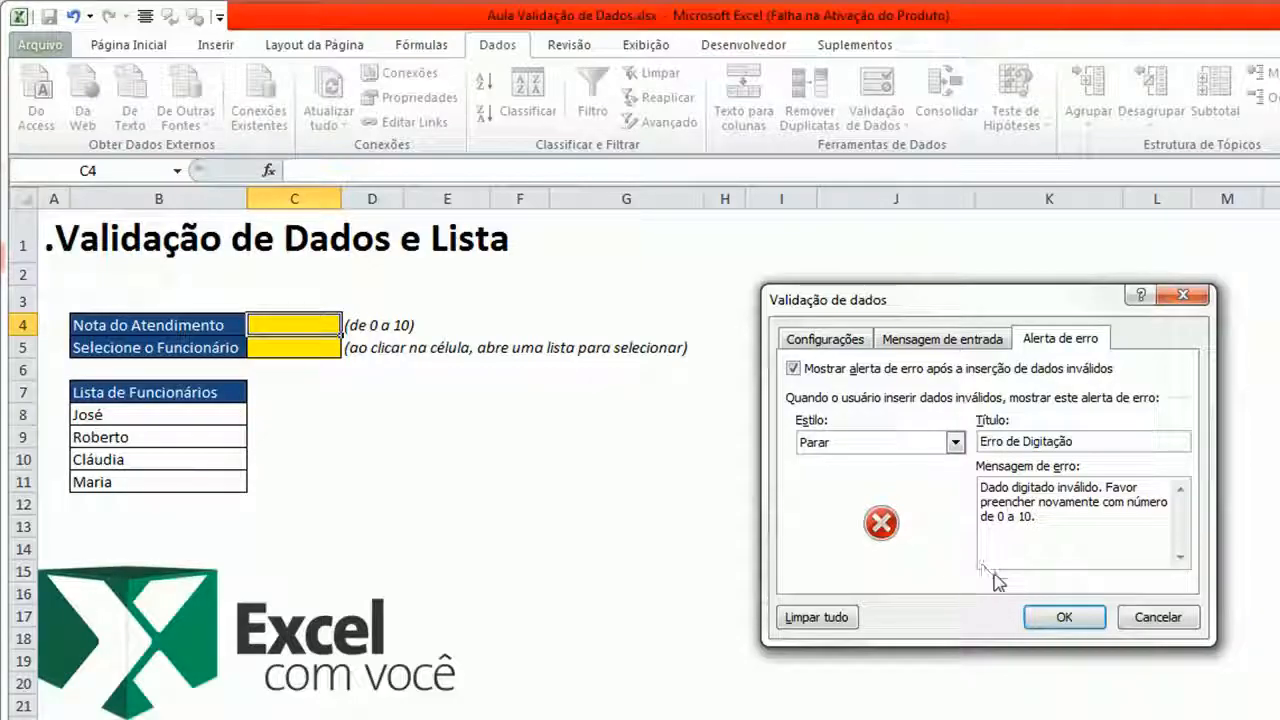
{"action": "left_click", "coordinate": [1037, 608]}
- Test the Nota do Atendimento cell by entering 11, cancel the rejected entry, and enter 8 instead
{"action": "left_click", "coordinate": [740, 527]}
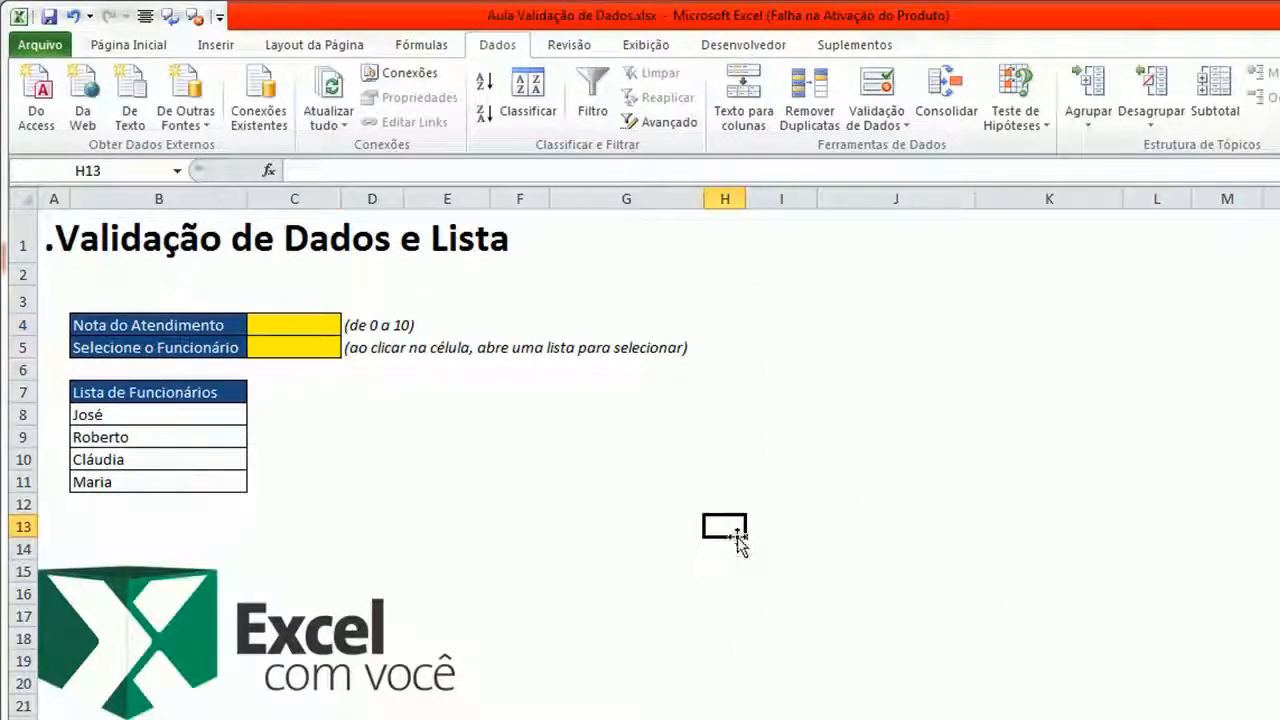
{"action": "left_click", "coordinate": [566, 437]}
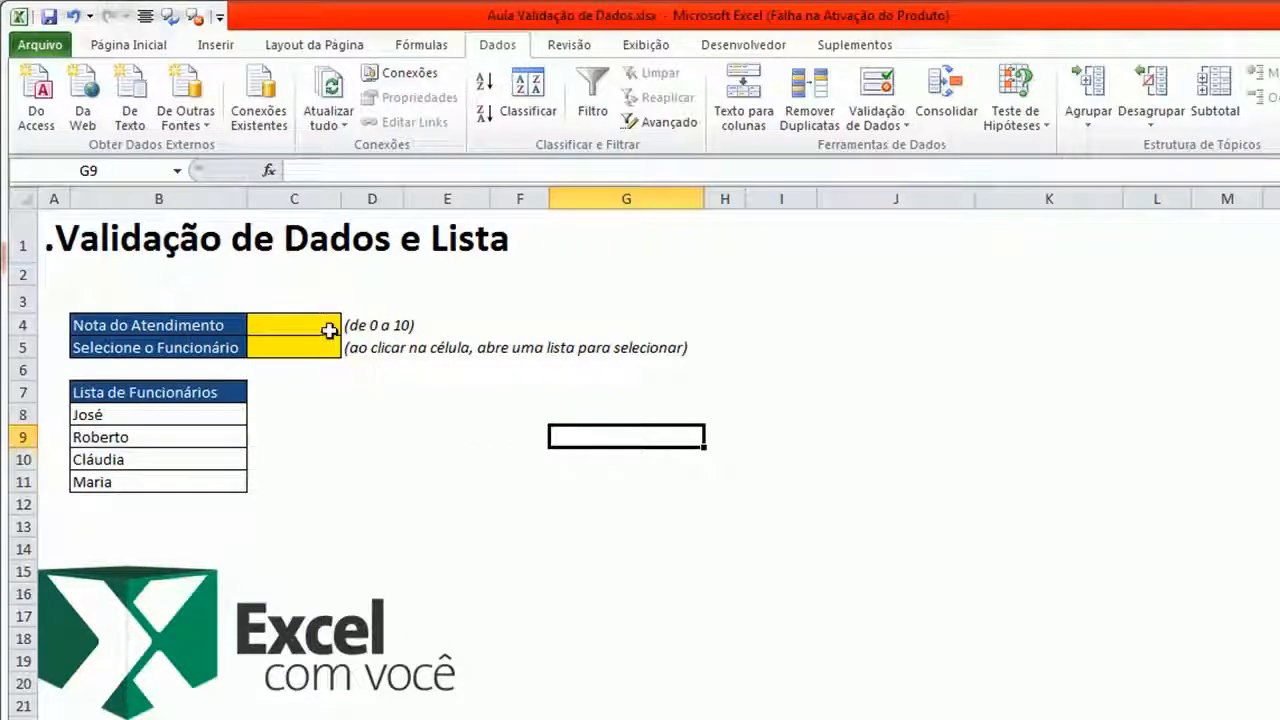
{"action": "left_click", "coordinate": [328, 327]}
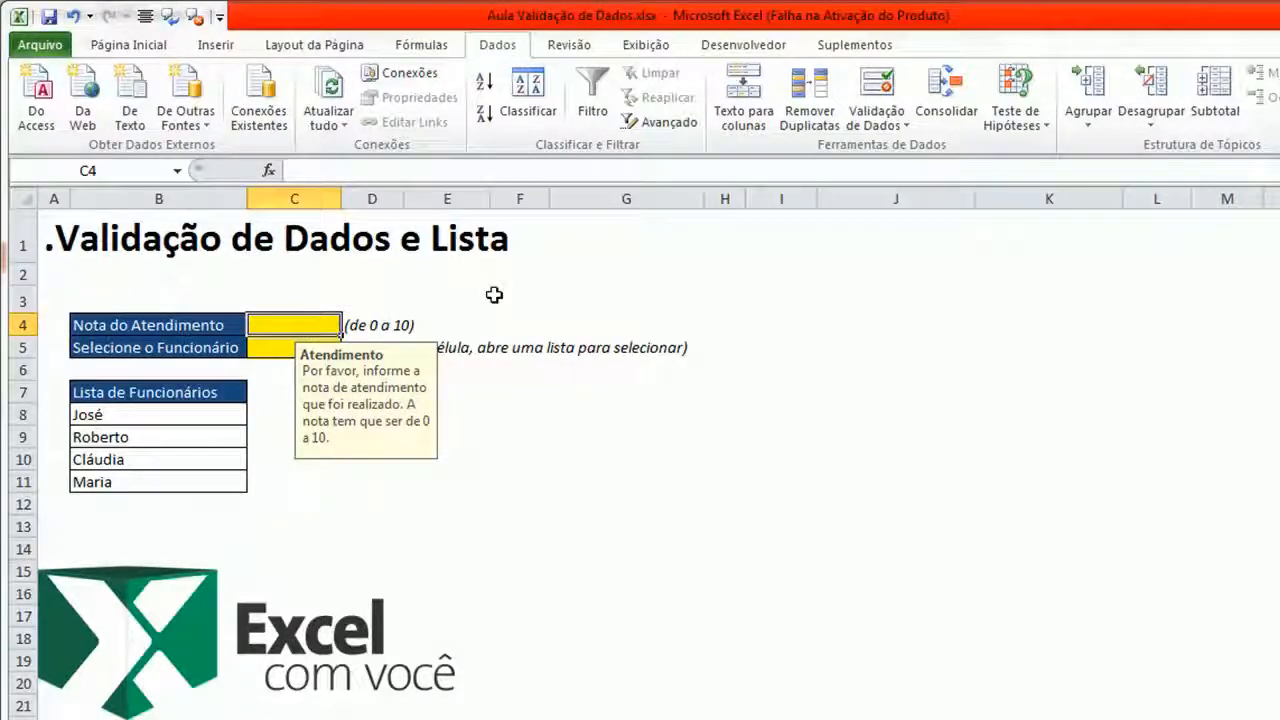
{"action": "type", "text": "11"}
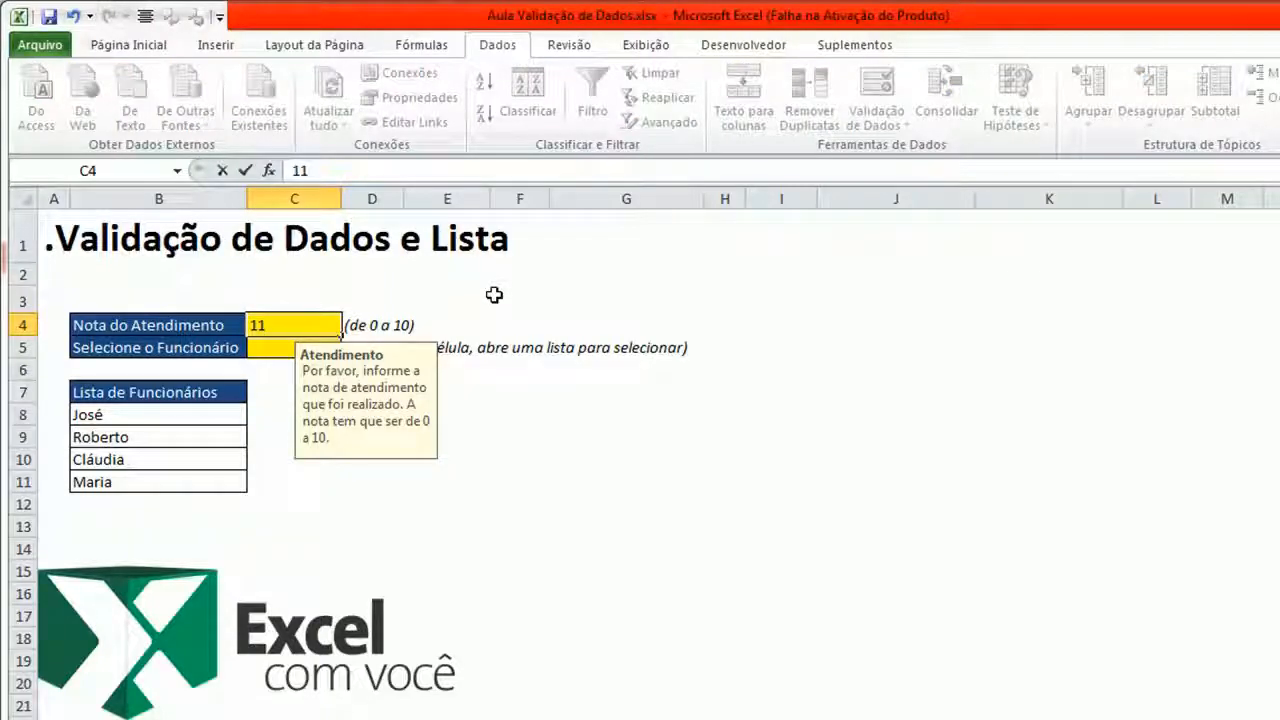
{"action": "key", "text": "Return"}
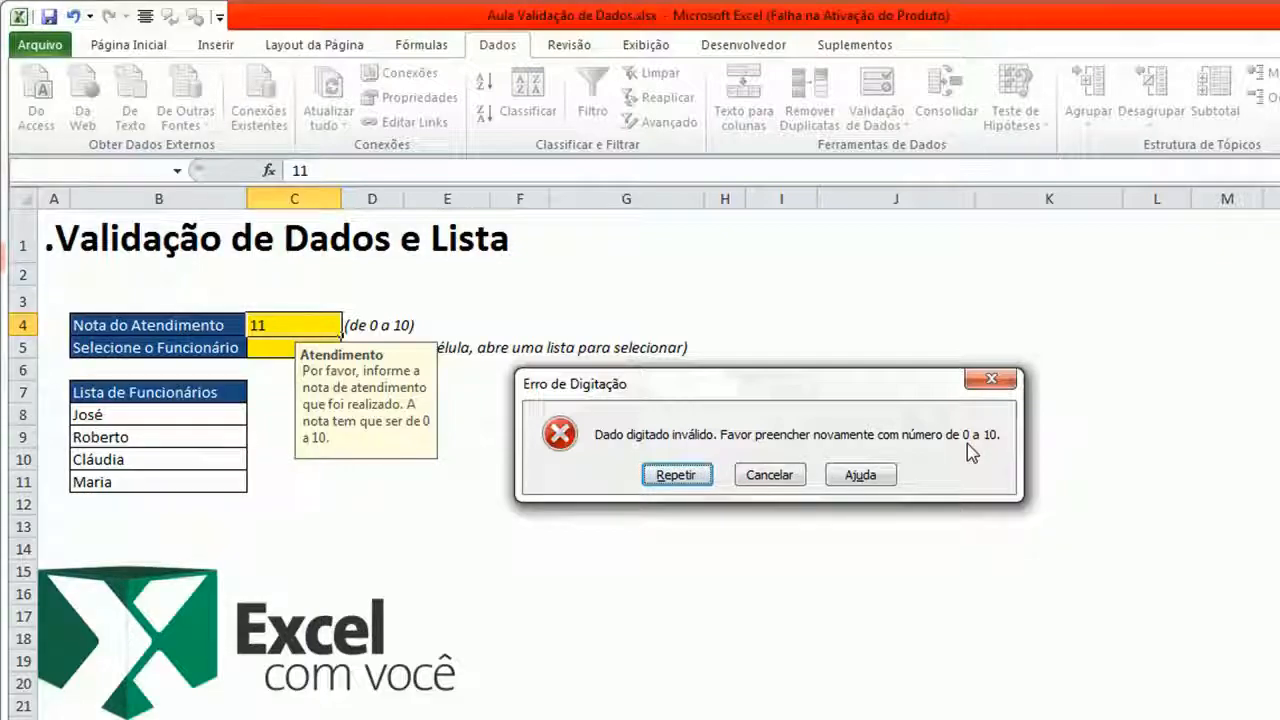
{"action": "left_click", "coordinate": [752, 477]}
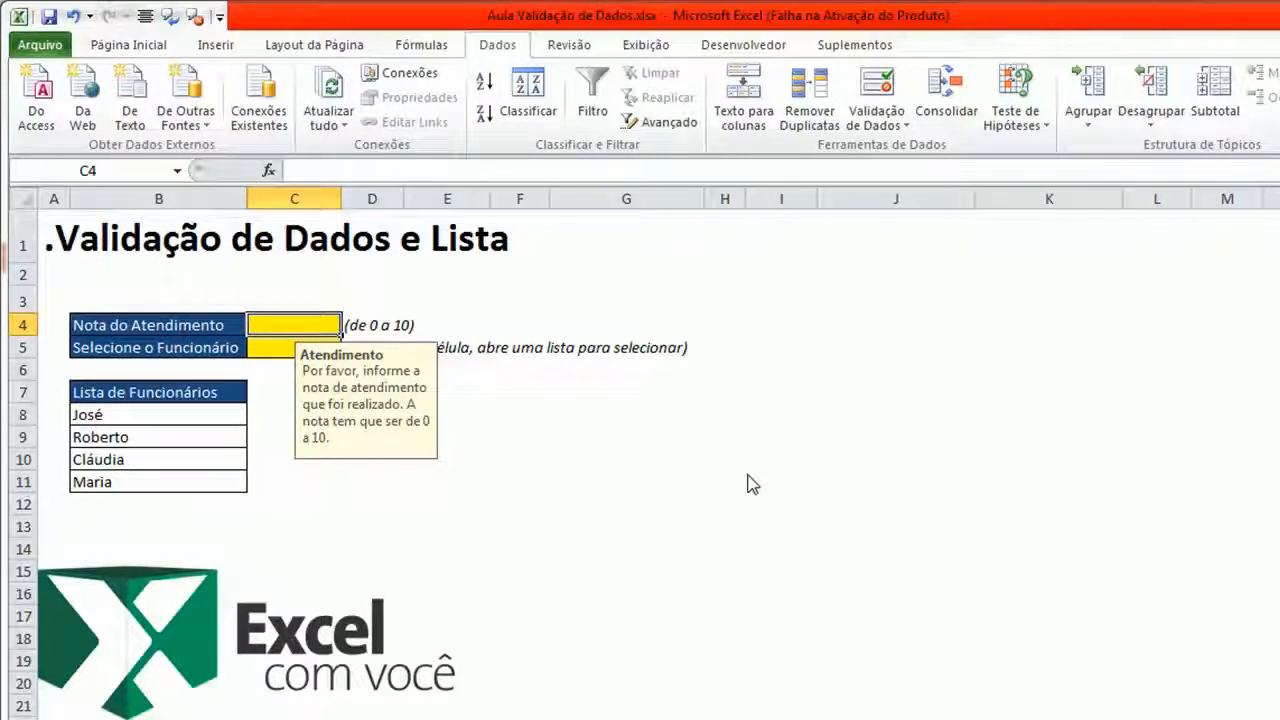
{"action": "type", "text": "8"}
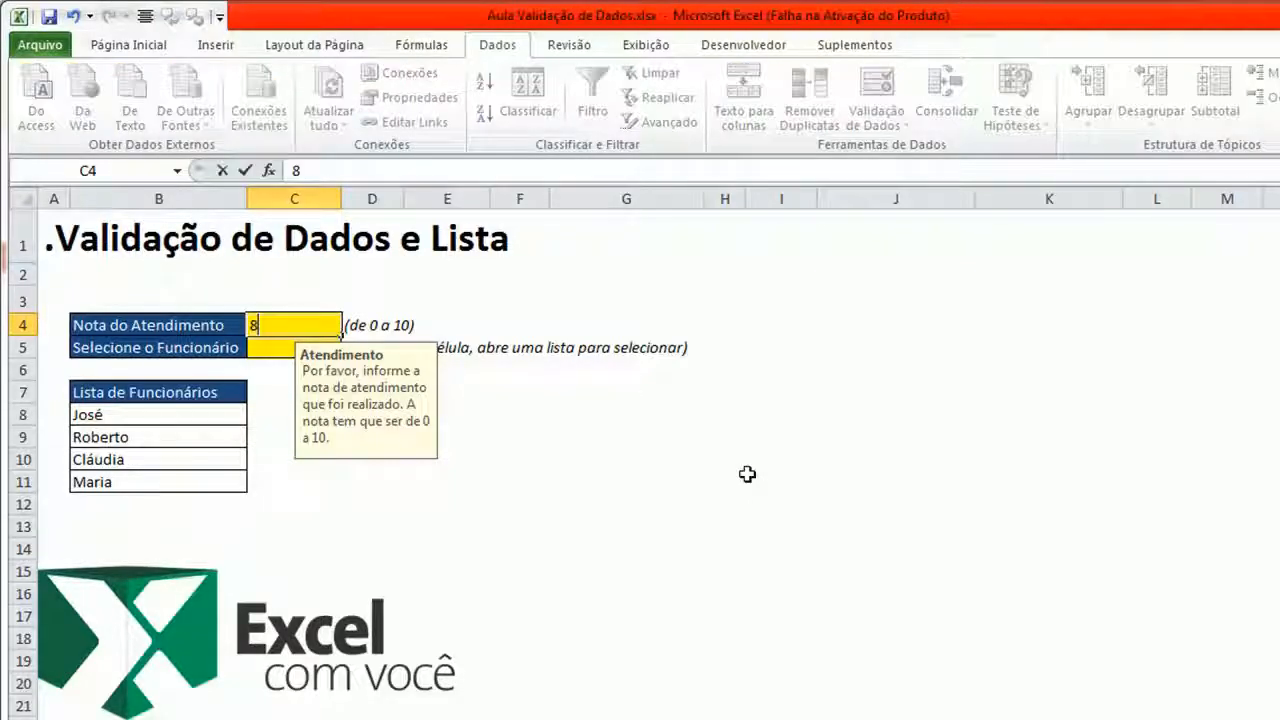
{"action": "key", "text": "Return"}
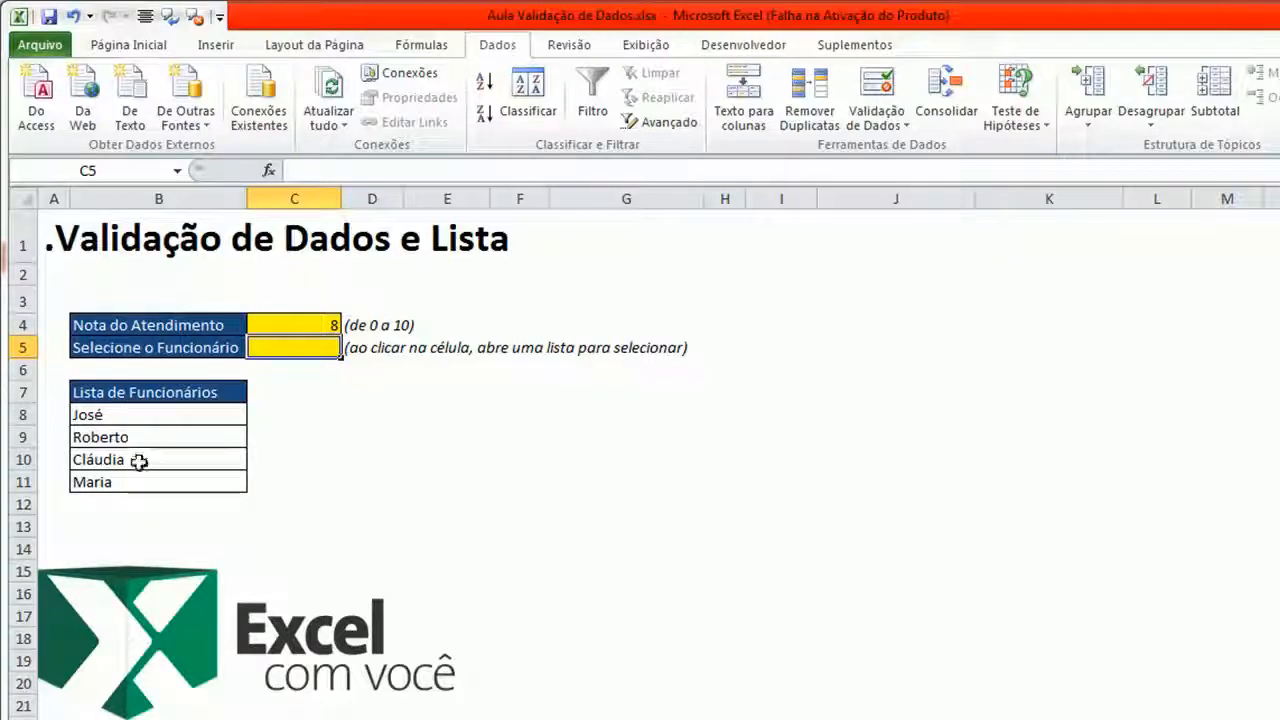
- Enter José in the Selecione o Funcionário cell and clear it again
{"action": "type", "text": "José"}
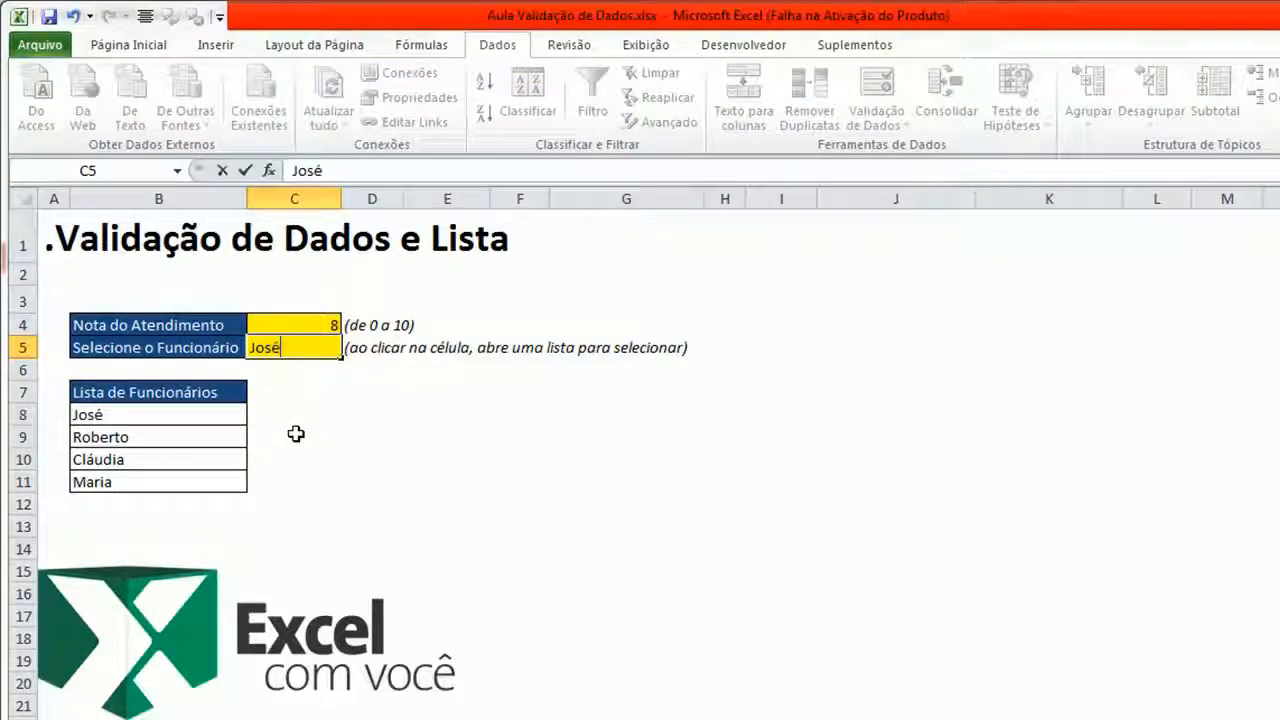
{"action": "key", "text": "Return"}
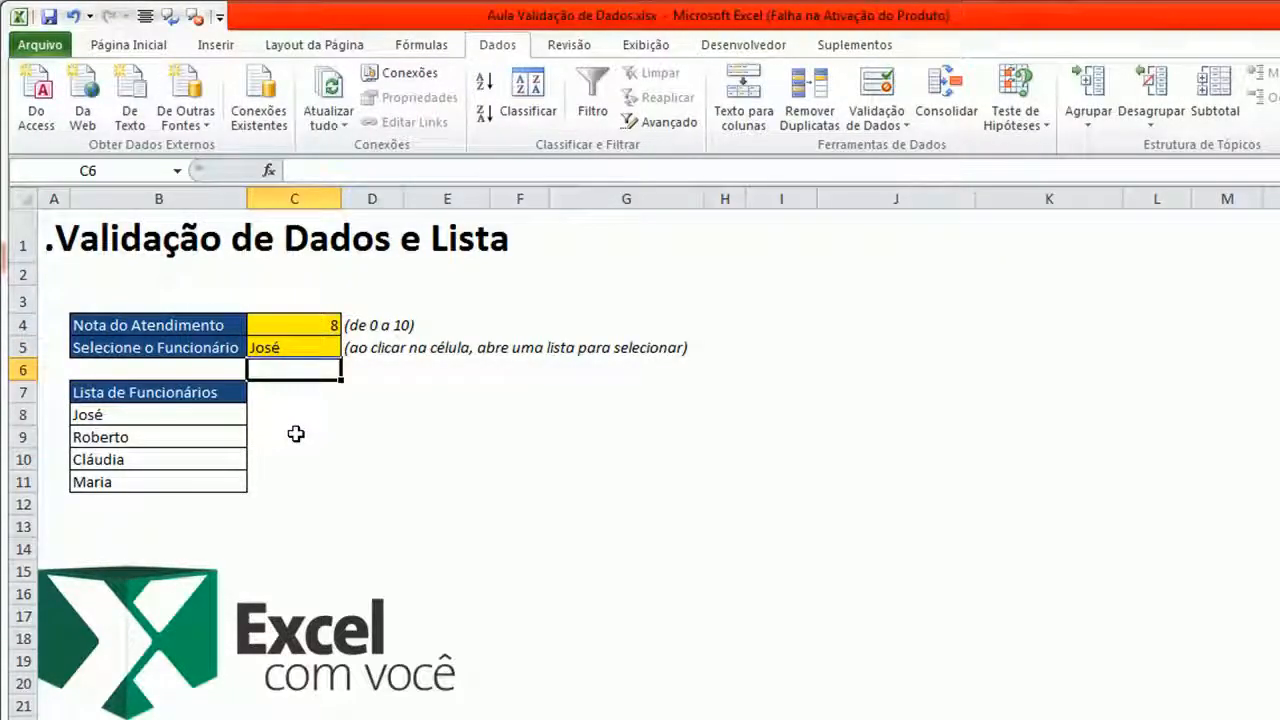
{"action": "left_click", "coordinate": [323, 348]}
{"action": "key", "text": "Delete"}
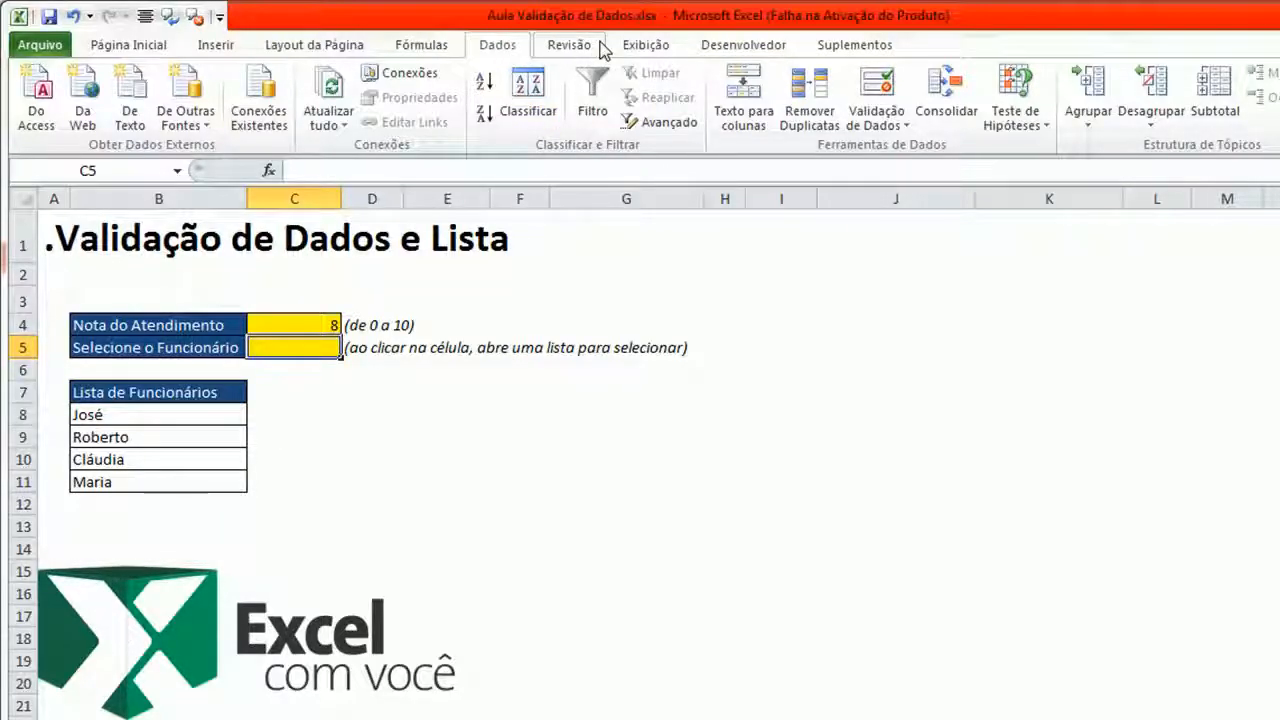
- Open Data Validation for the Selecione o Funcionário cell and allow a List with source =$B$7:$B$11
{"action": "left_click", "coordinate": [127, 45]}
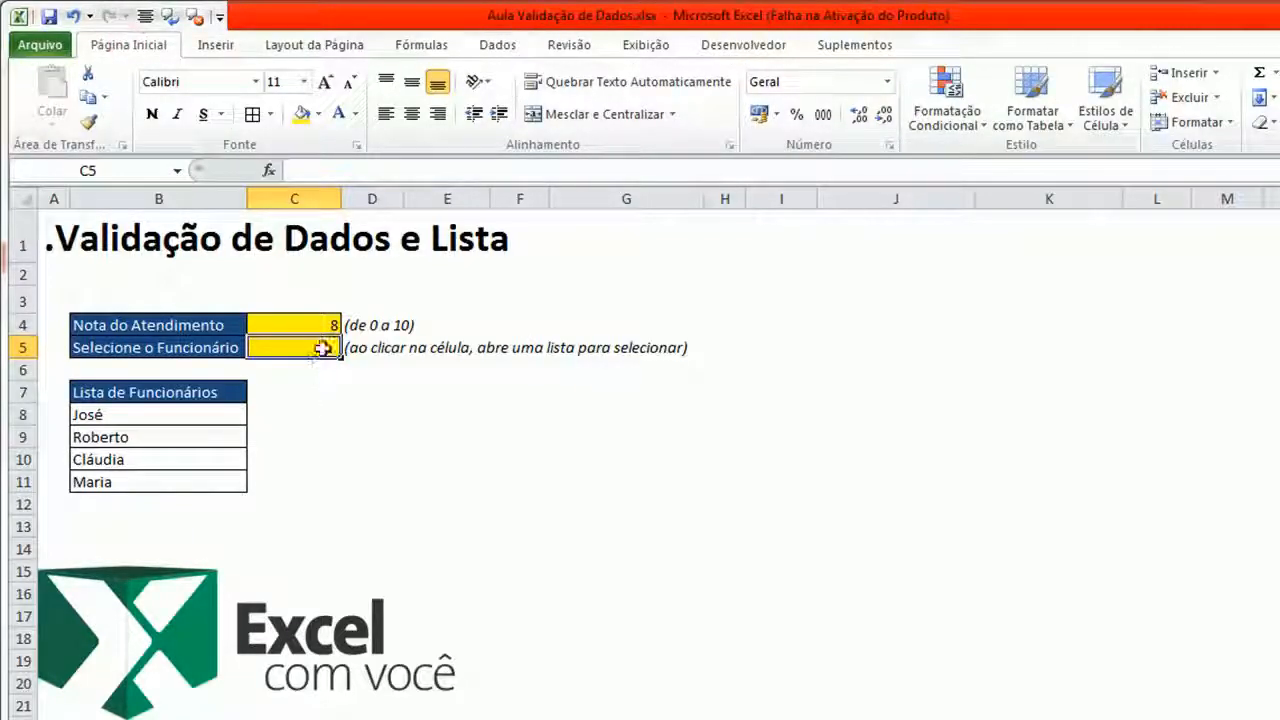
{"action": "left_click", "coordinate": [500, 45]}
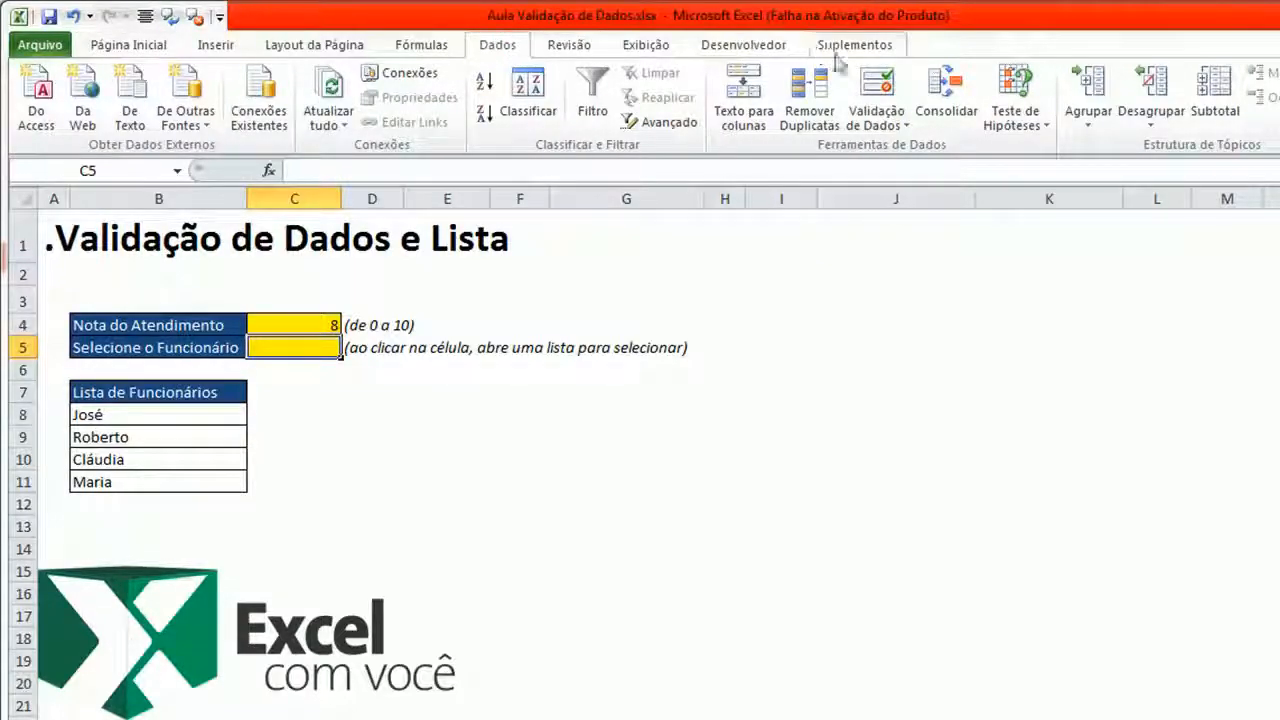
{"action": "left_click", "coordinate": [876, 88]}
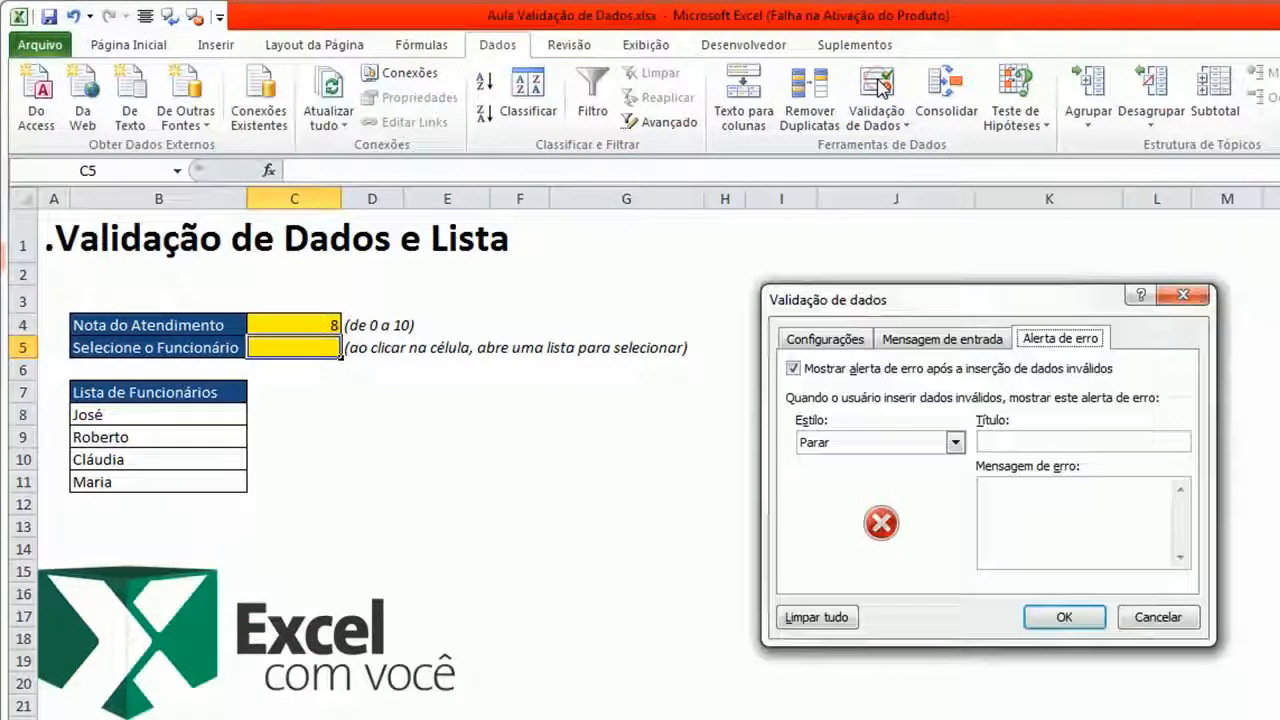
{"action": "left_click", "coordinate": [810, 340]}
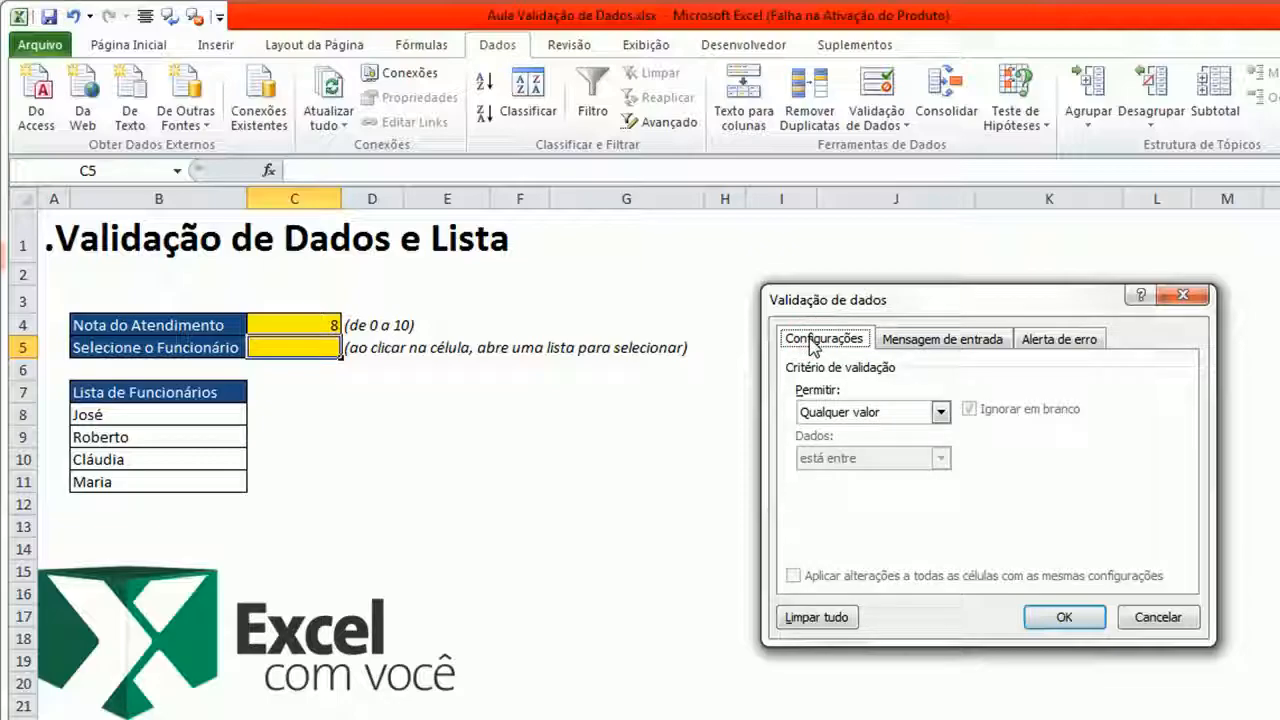
{"action": "left_click", "coordinate": [941, 412]}
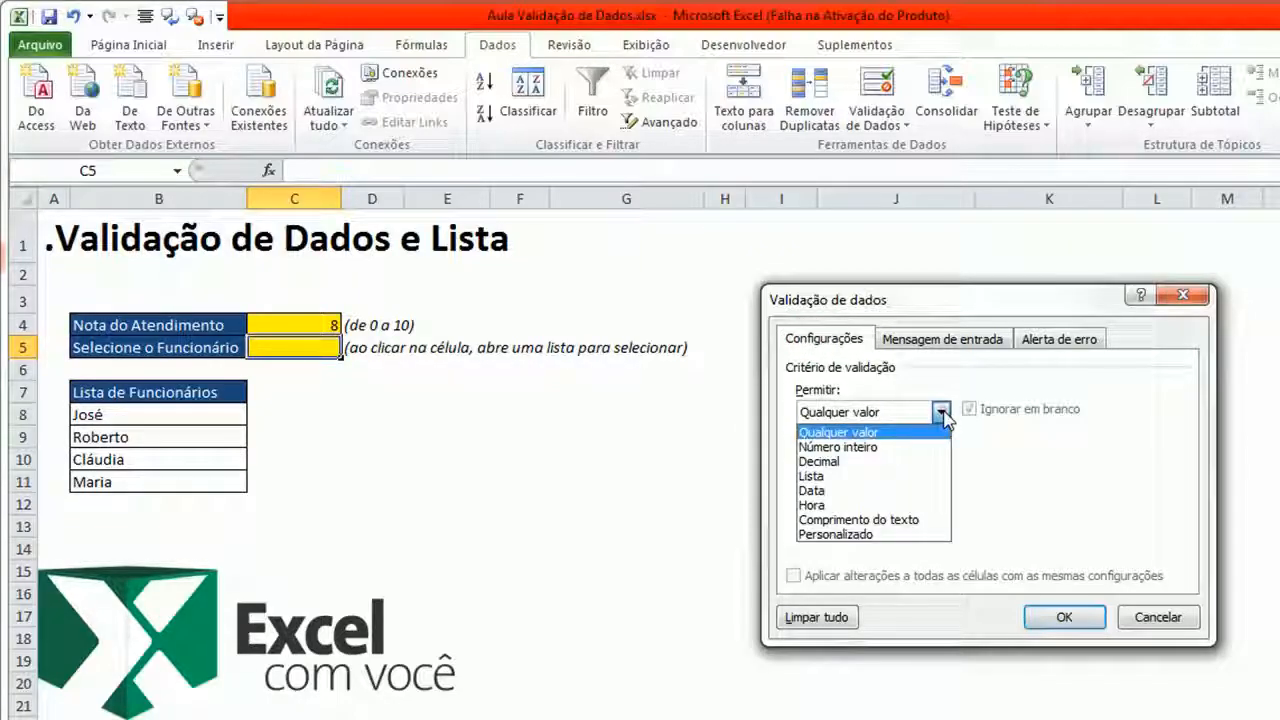
{"action": "left_click", "coordinate": [849, 477]}
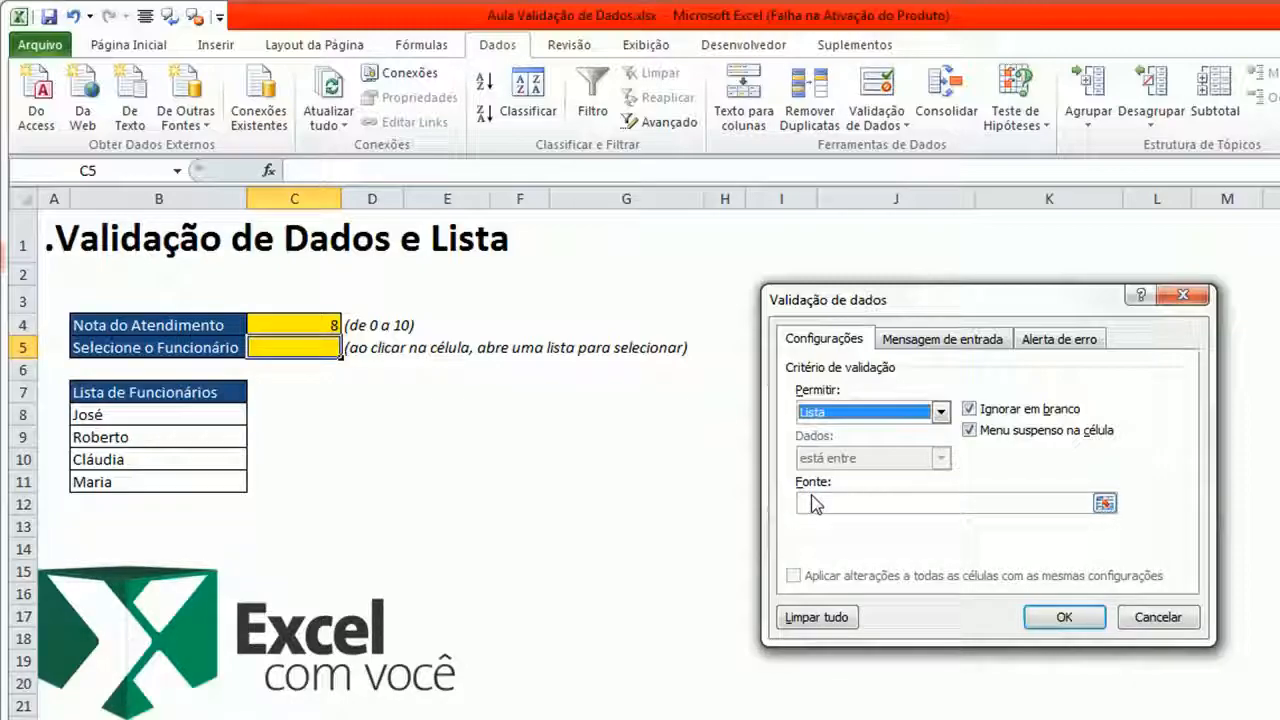
{"action": "left_click", "coordinate": [1104, 503]}
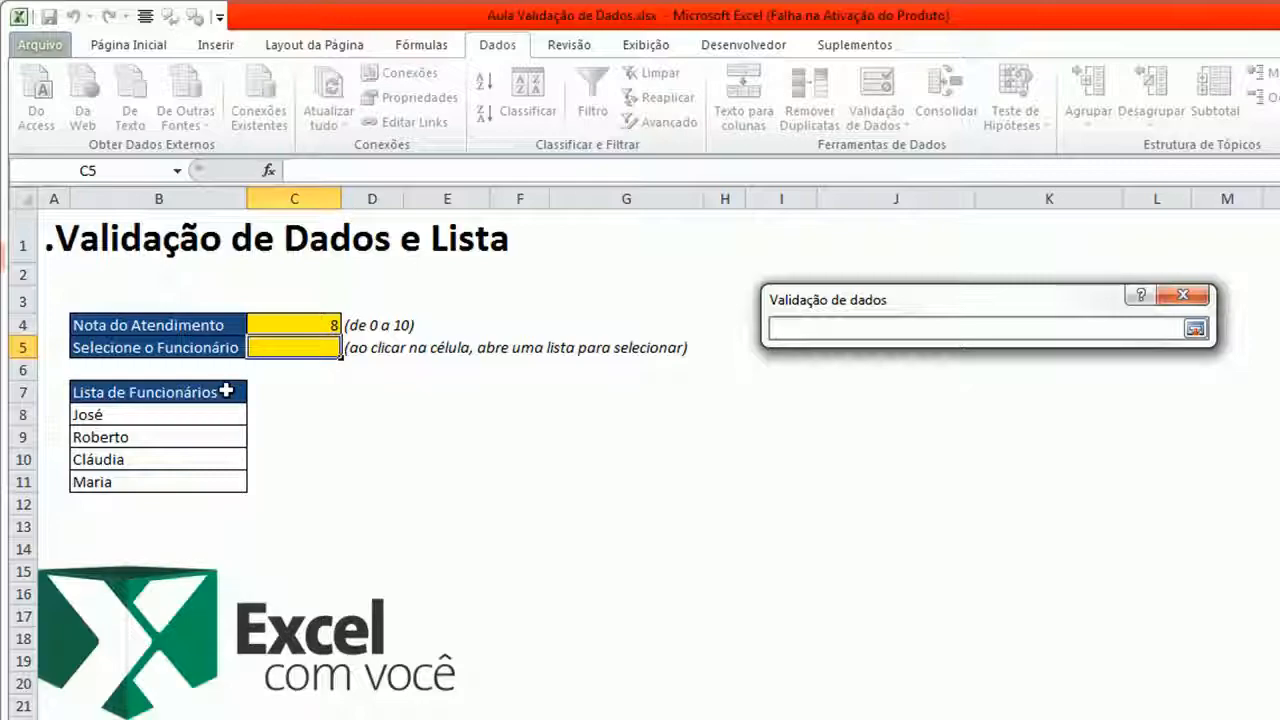
{"action": "left_click_drag", "start_coordinate": [227, 391], "coordinate": [221, 474]}
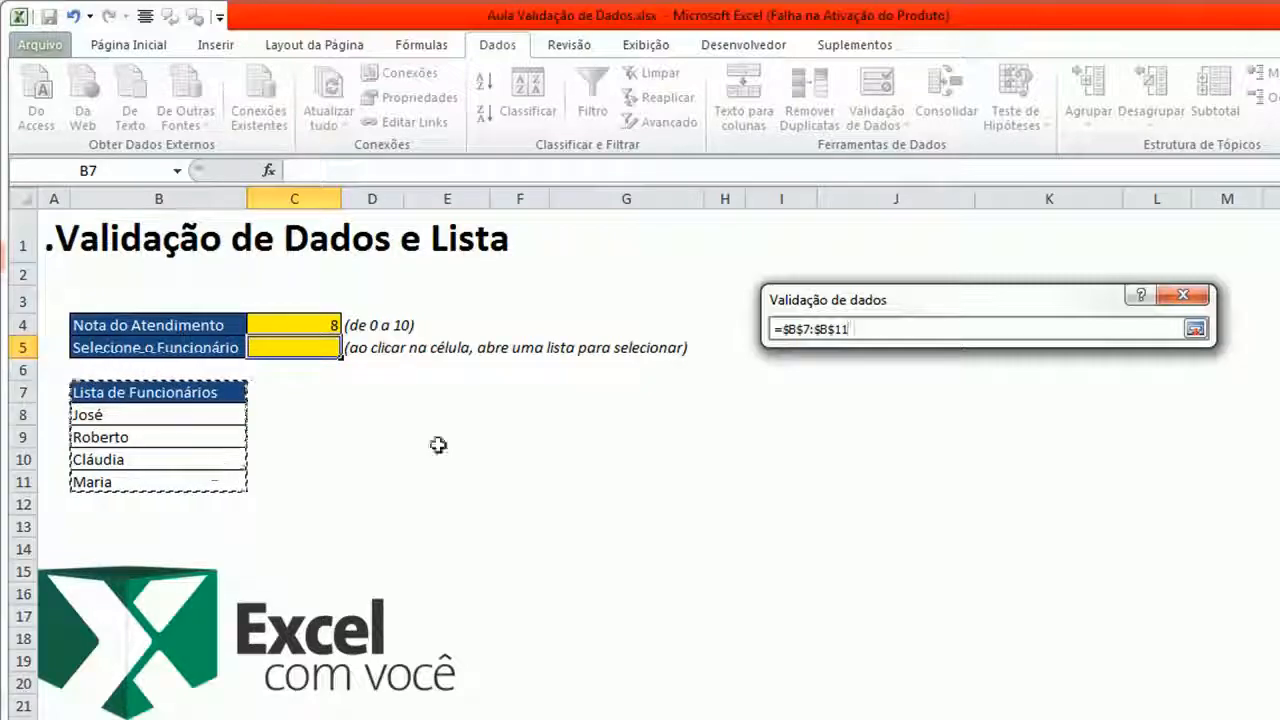
{"action": "left_click", "coordinate": [1195, 328]}
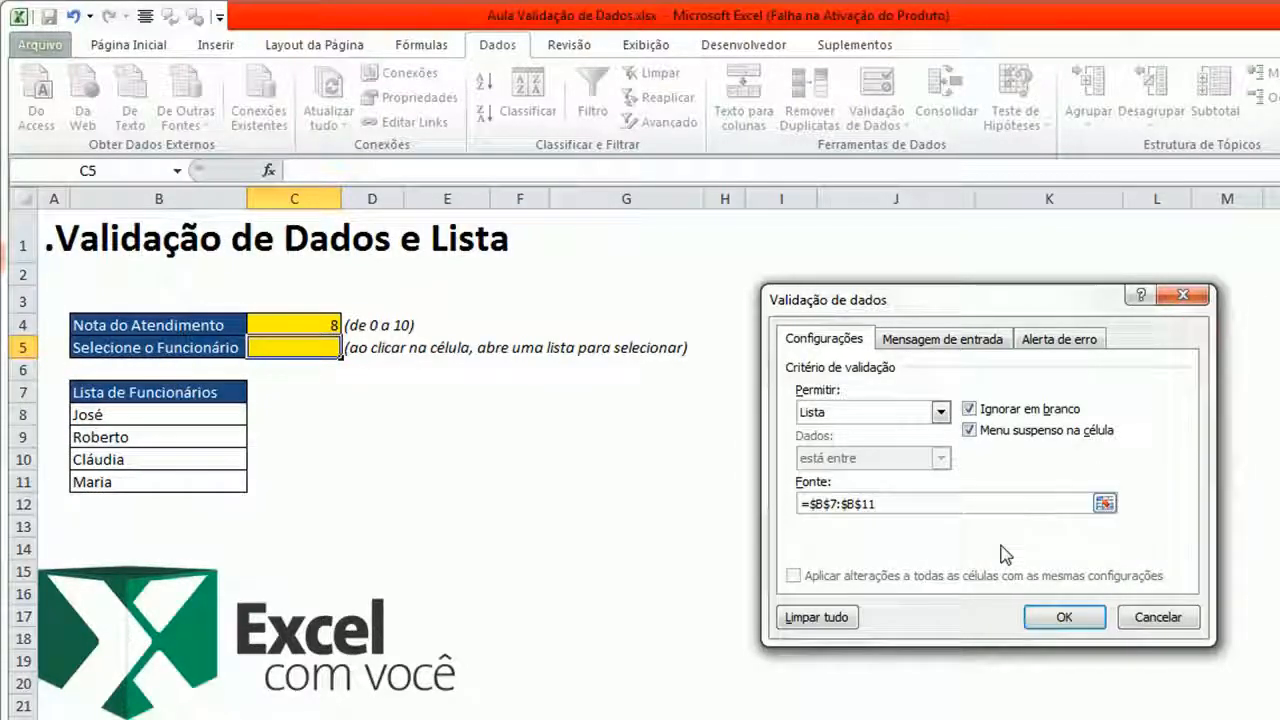
- Set the input message with title "Funcionários" and text "Por favor, selecione o funcionário que realizou o atendimento."
{"action": "left_click", "coordinate": [982, 340]}
{"action": "left_click", "coordinate": [1045, 340]}
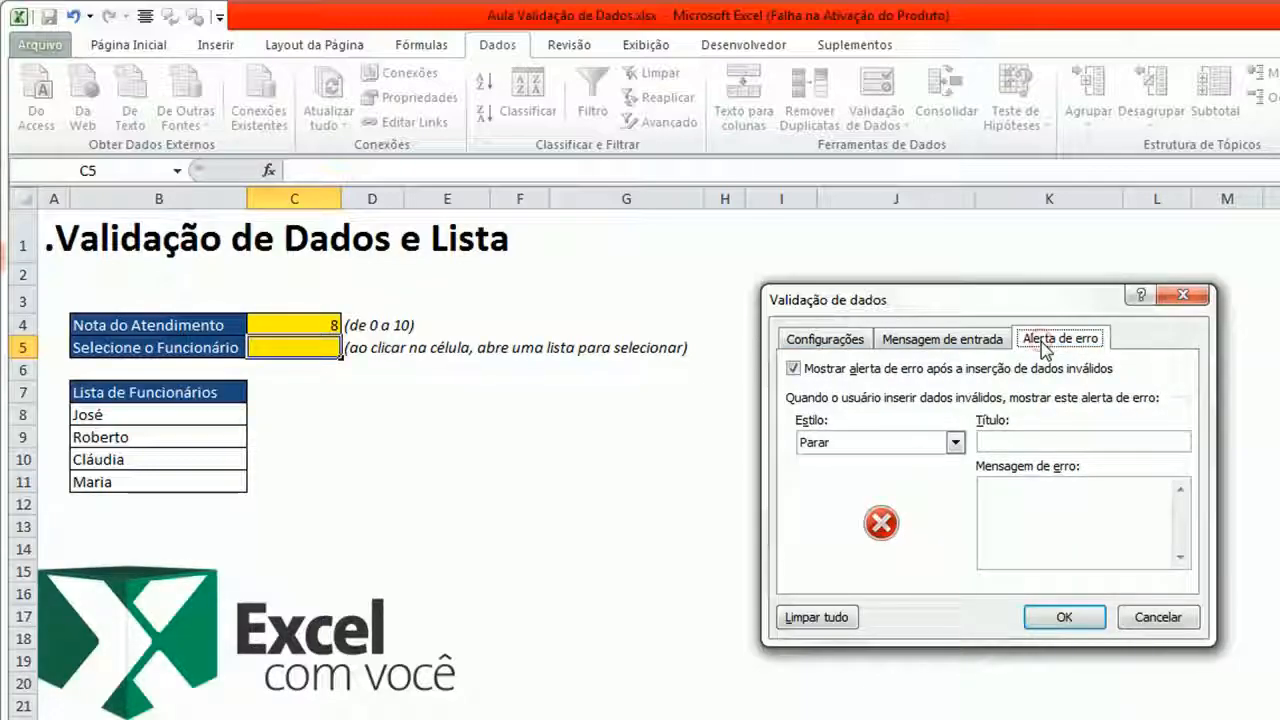
{"action": "left_click", "coordinate": [890, 340]}
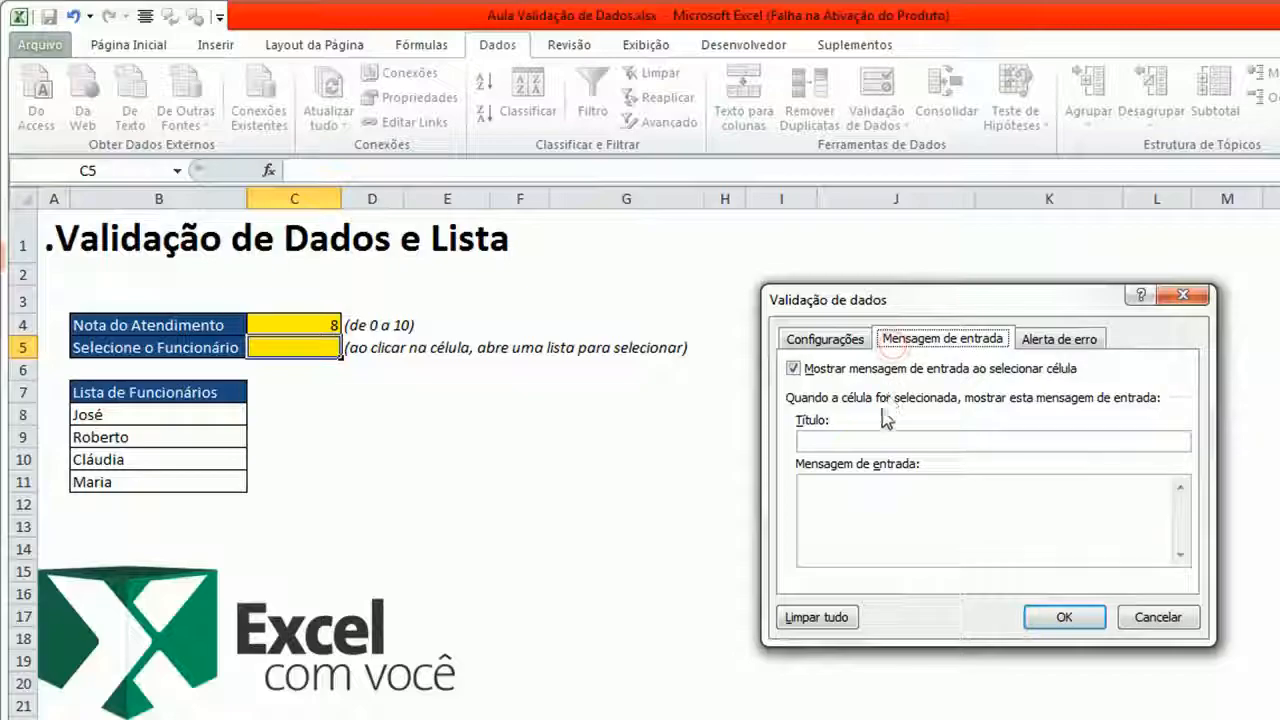
{"action": "left_click", "coordinate": [882, 441]}
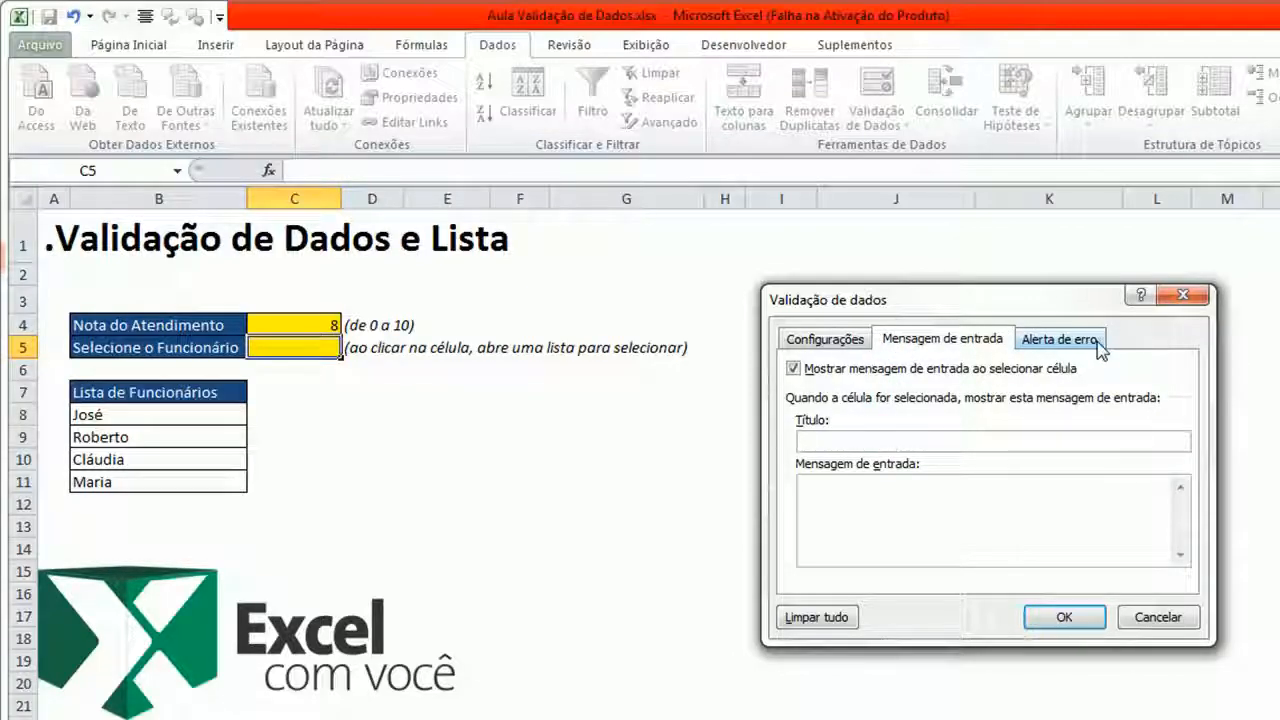
{"action": "type", "text": "Funcionários"}
{"action": "key", "text": "Tab"}
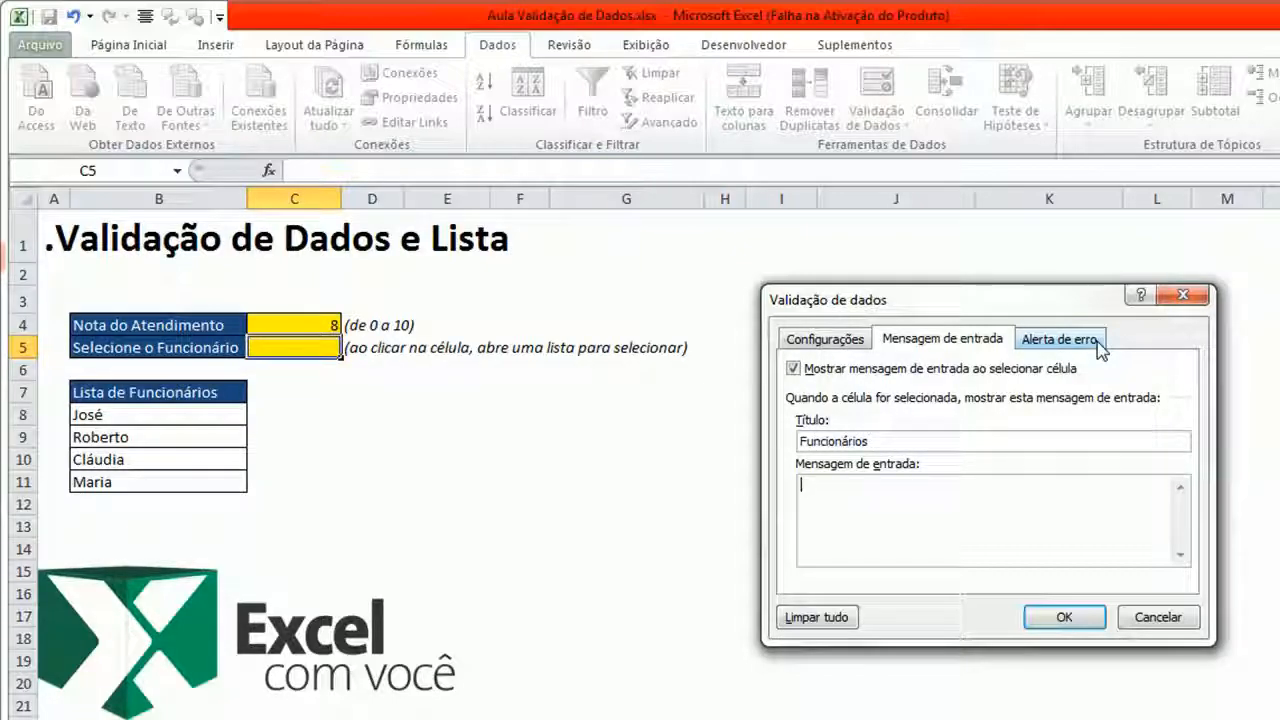
{"action": "type", "text": "Por favor, selecione o funcionário que realizou "}
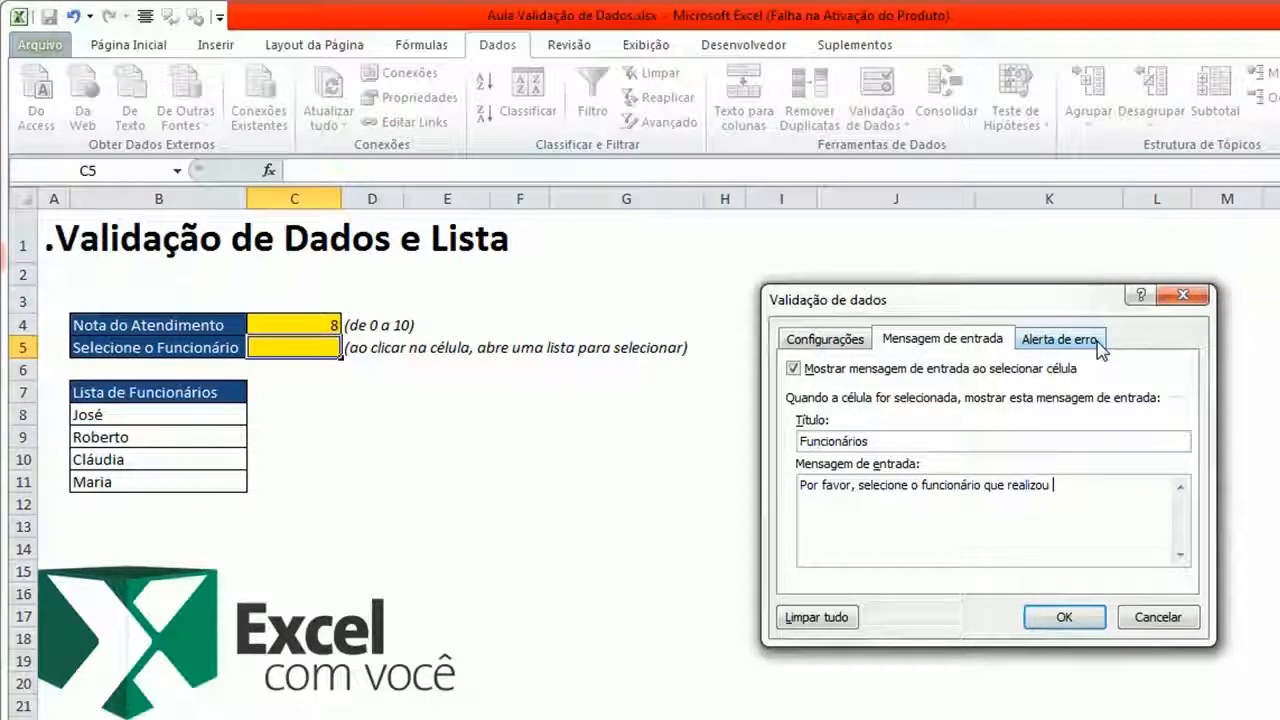
{"action": "type", "text": "o atendimento."}
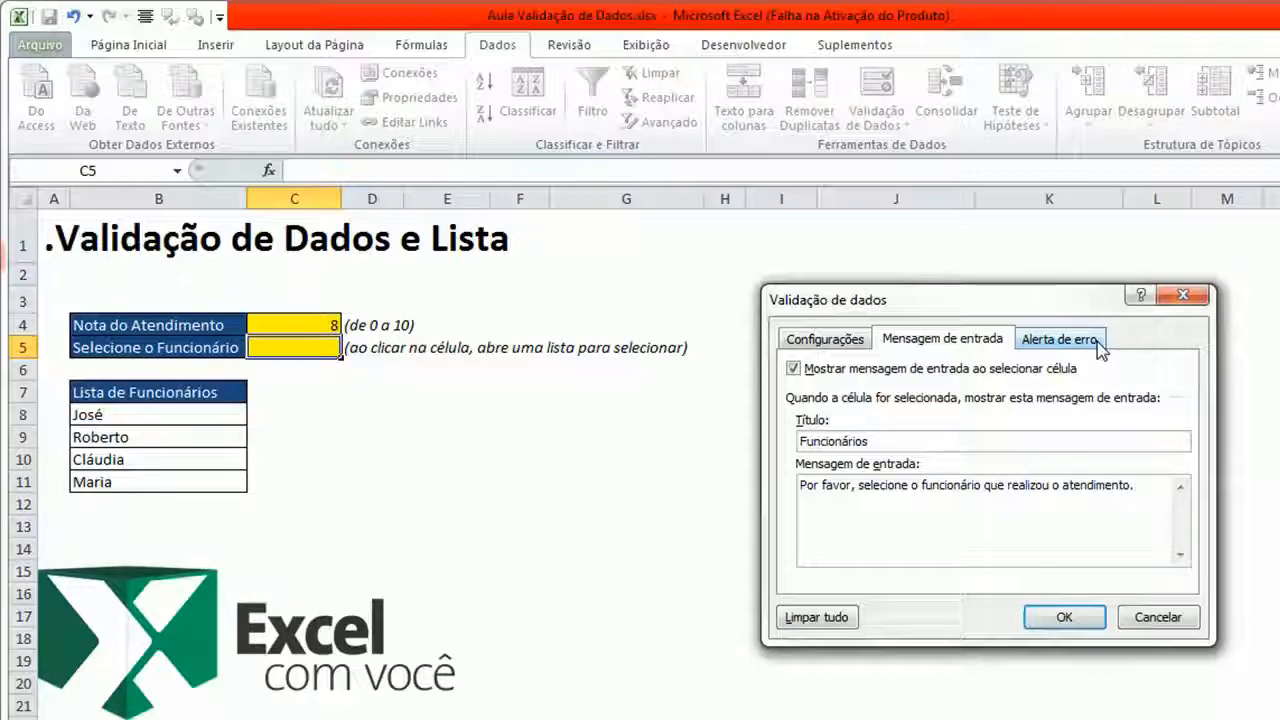
- Set the error alert titled "Erro" with message "Funcionário inexistente. Favor selecionar na lista." and confirm the validation
{"action": "left_click", "coordinate": [1100, 345]}
{"action": "left_click", "coordinate": [1045, 442]}
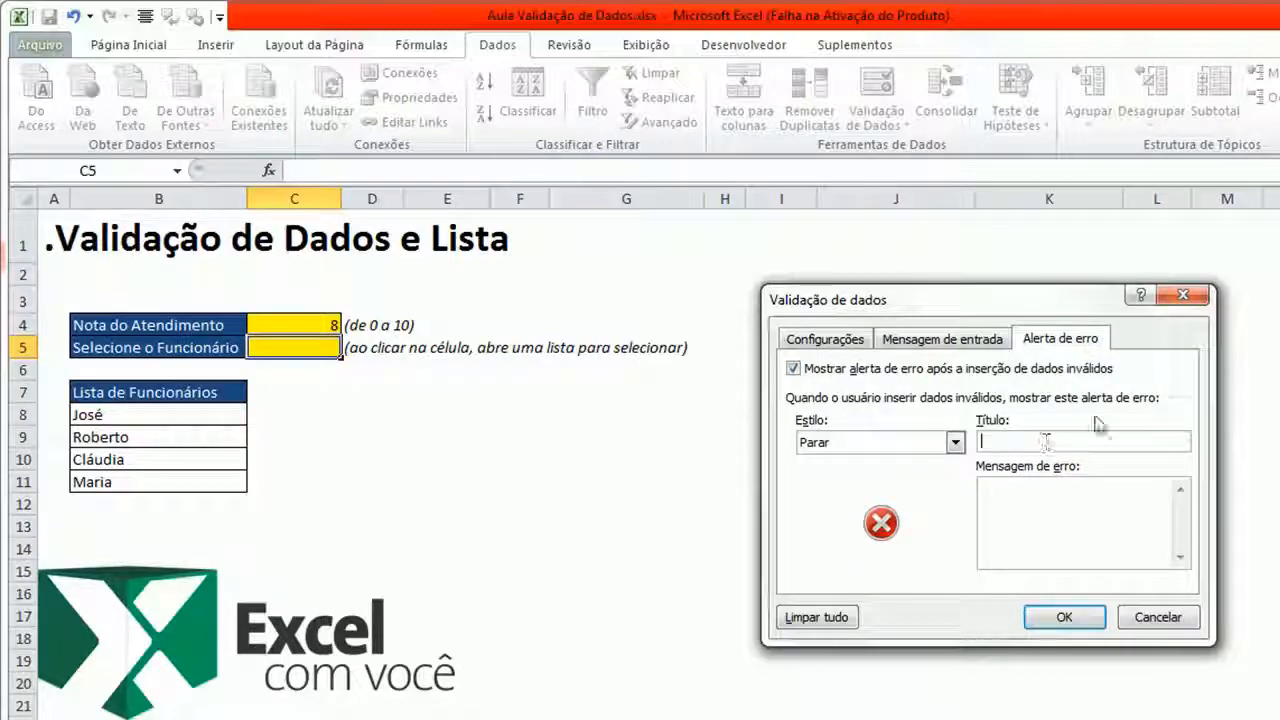
{"action": "type", "text": "Erro"}
{"action": "left_click", "coordinate": [1052, 514]}
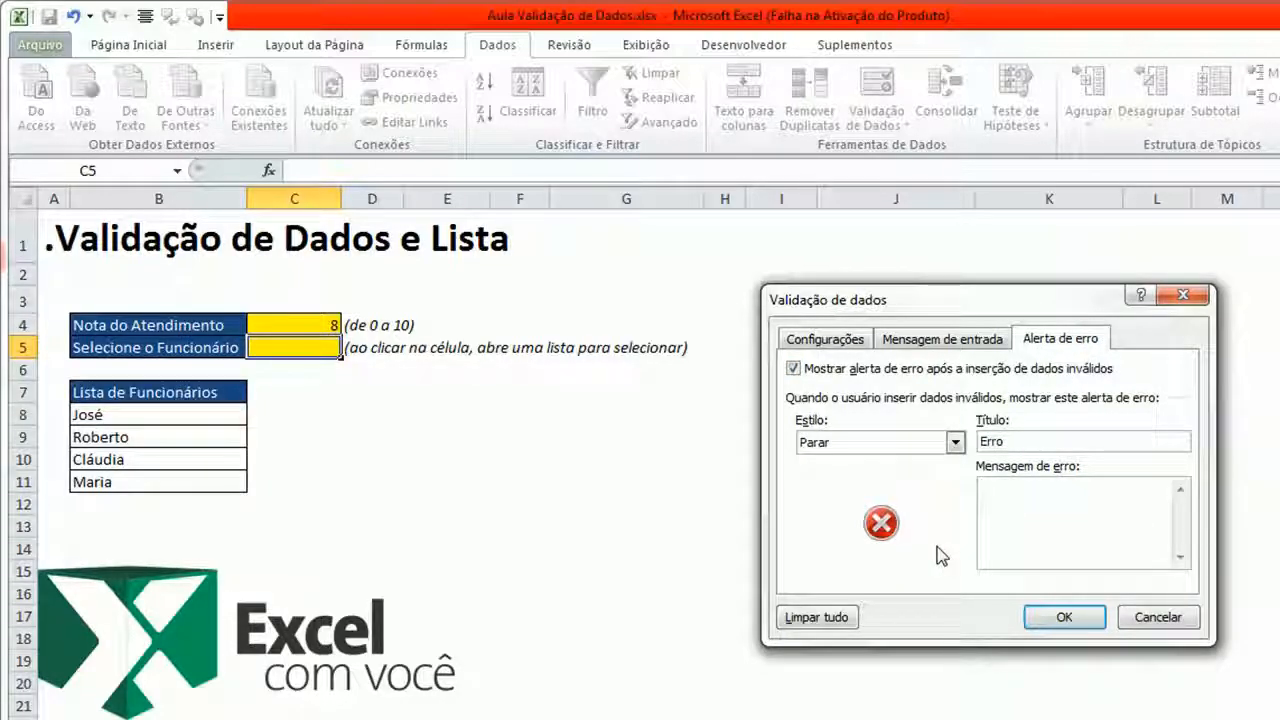
{"action": "type", "text": "Funcionário inexistente. "}
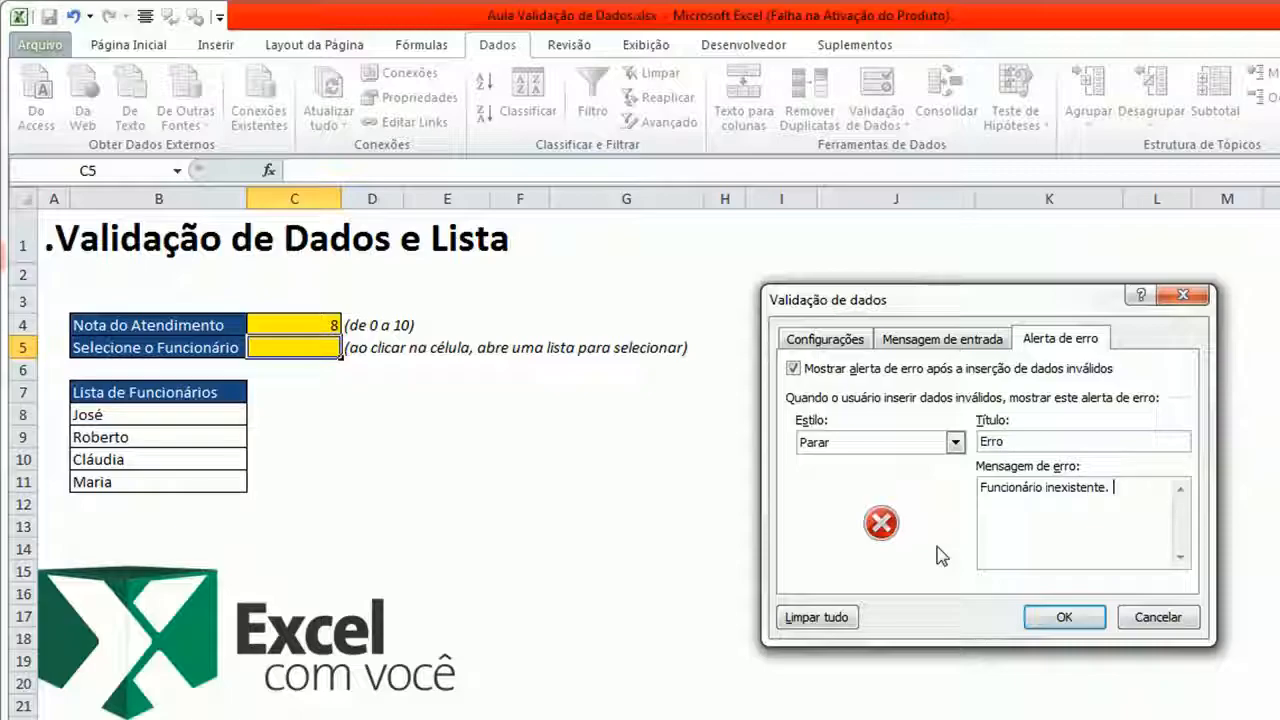
{"action": "type", "text": "Favor selecio"}
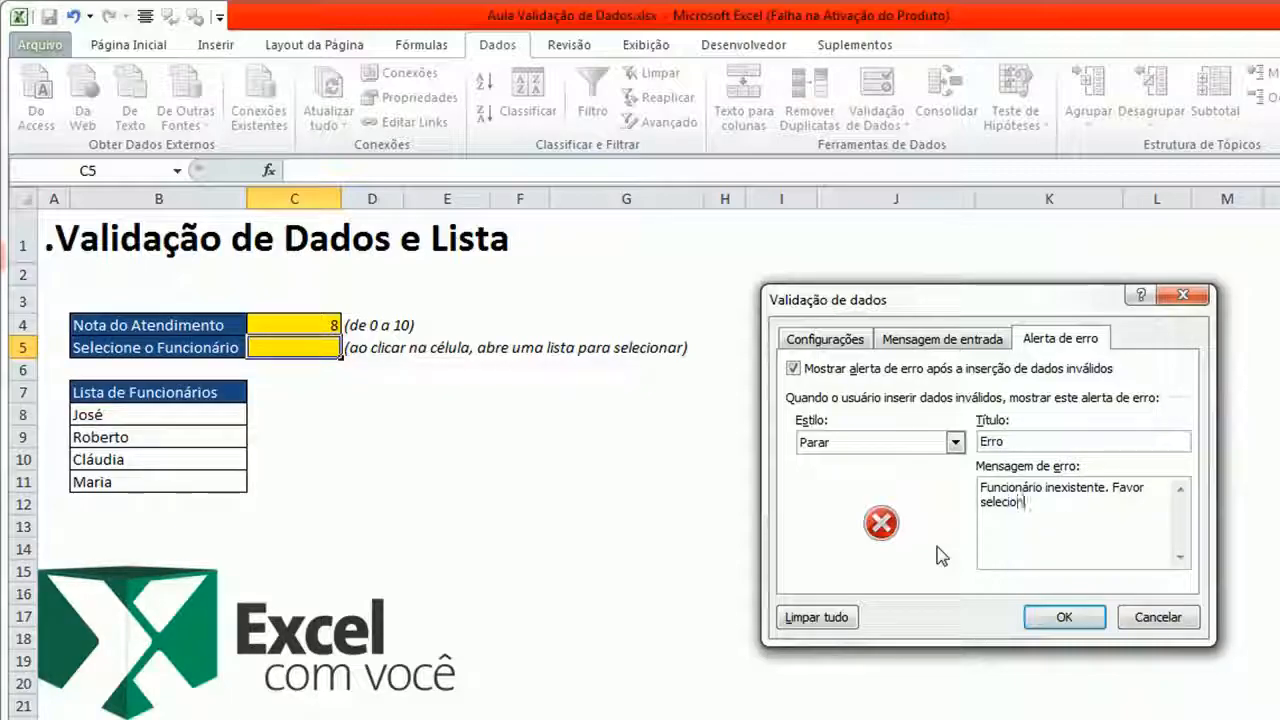
{"action": "type", "text": "nar na lista."}
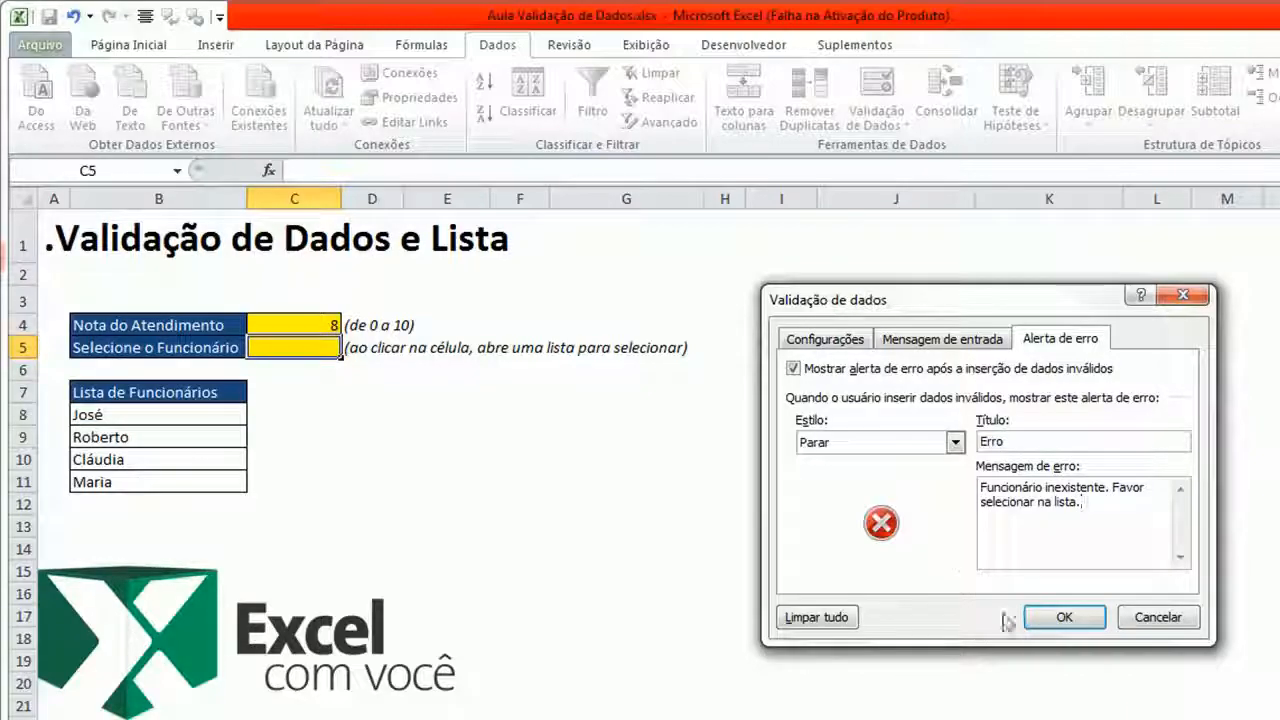
{"action": "left_click", "coordinate": [1062, 617]}
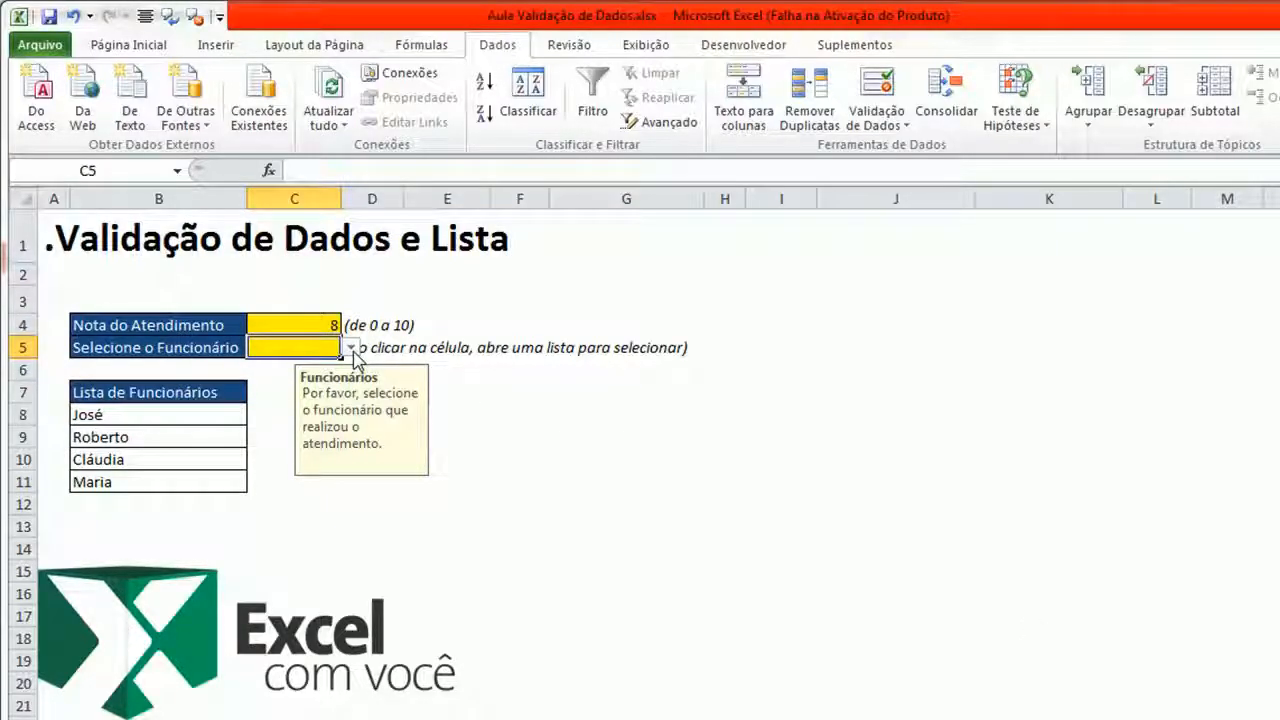
- Select cells away from and back on the Selecione o Funcionário cell to view its input message
{"action": "left_click", "coordinate": [571, 455]}
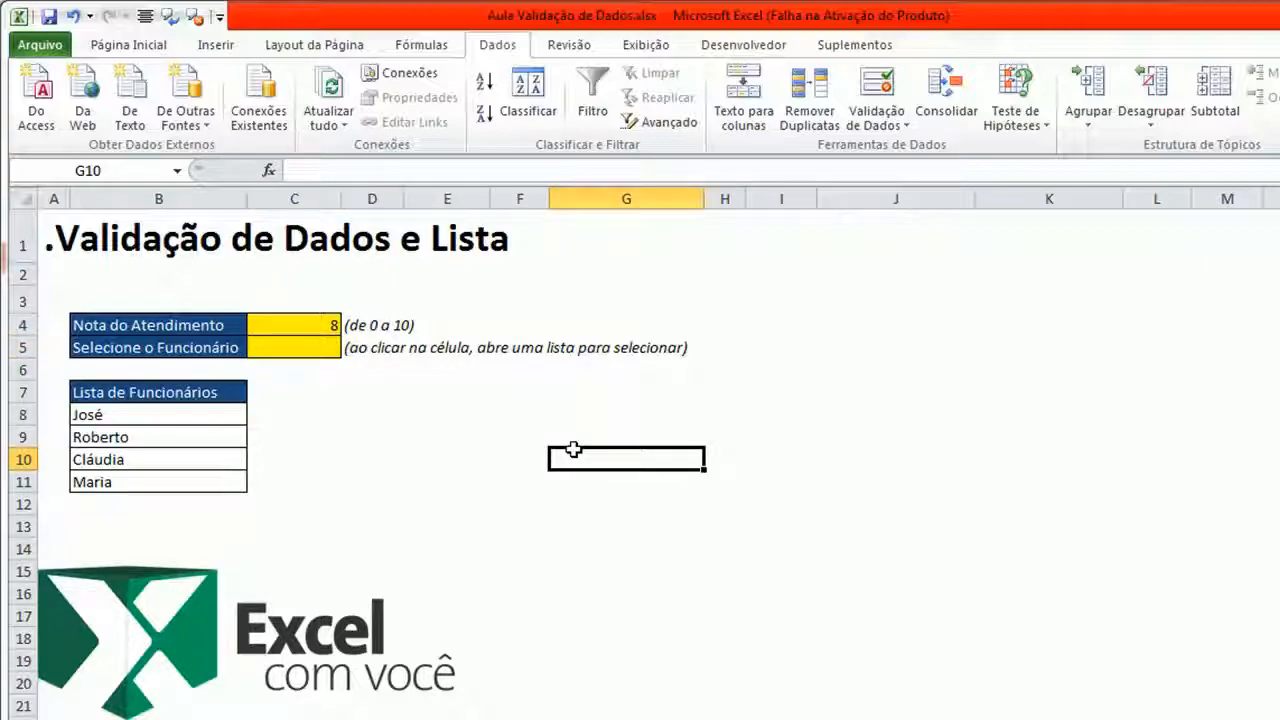
{"action": "left_click", "coordinate": [456, 459]}
{"action": "left_click", "coordinate": [449, 415]}
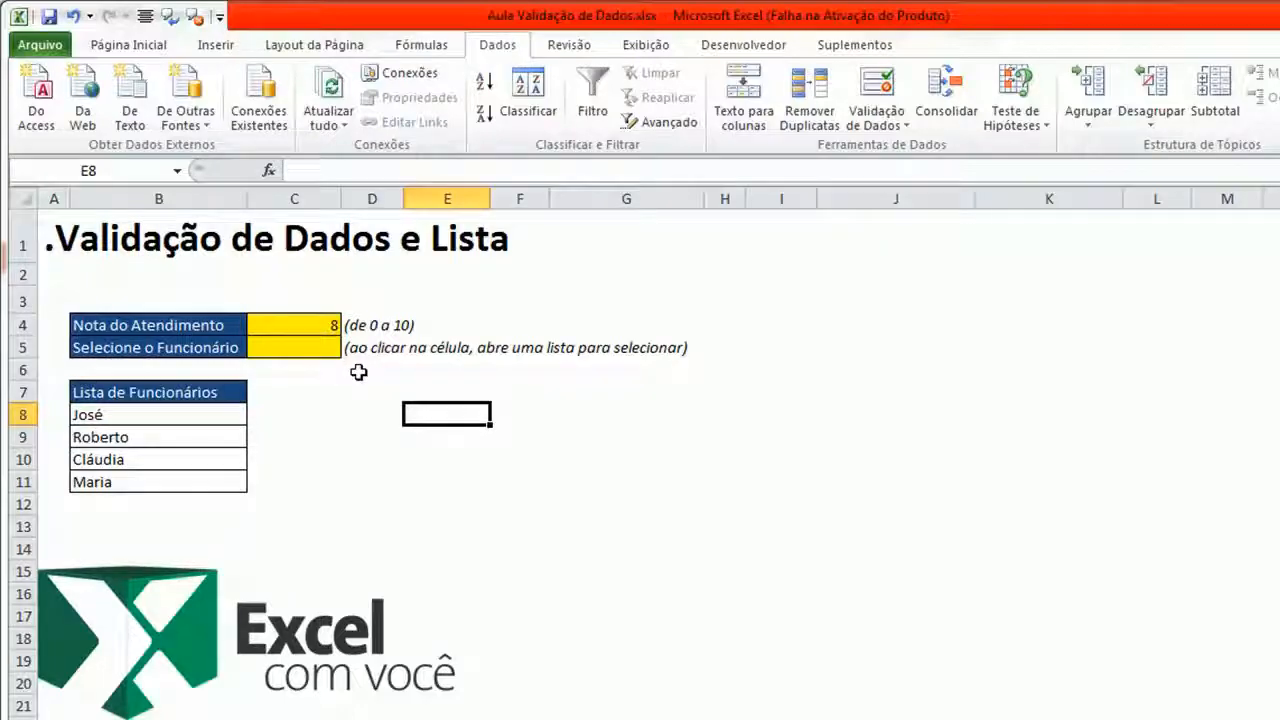
{"action": "left_click", "coordinate": [346, 406]}
{"action": "left_click", "coordinate": [422, 392]}
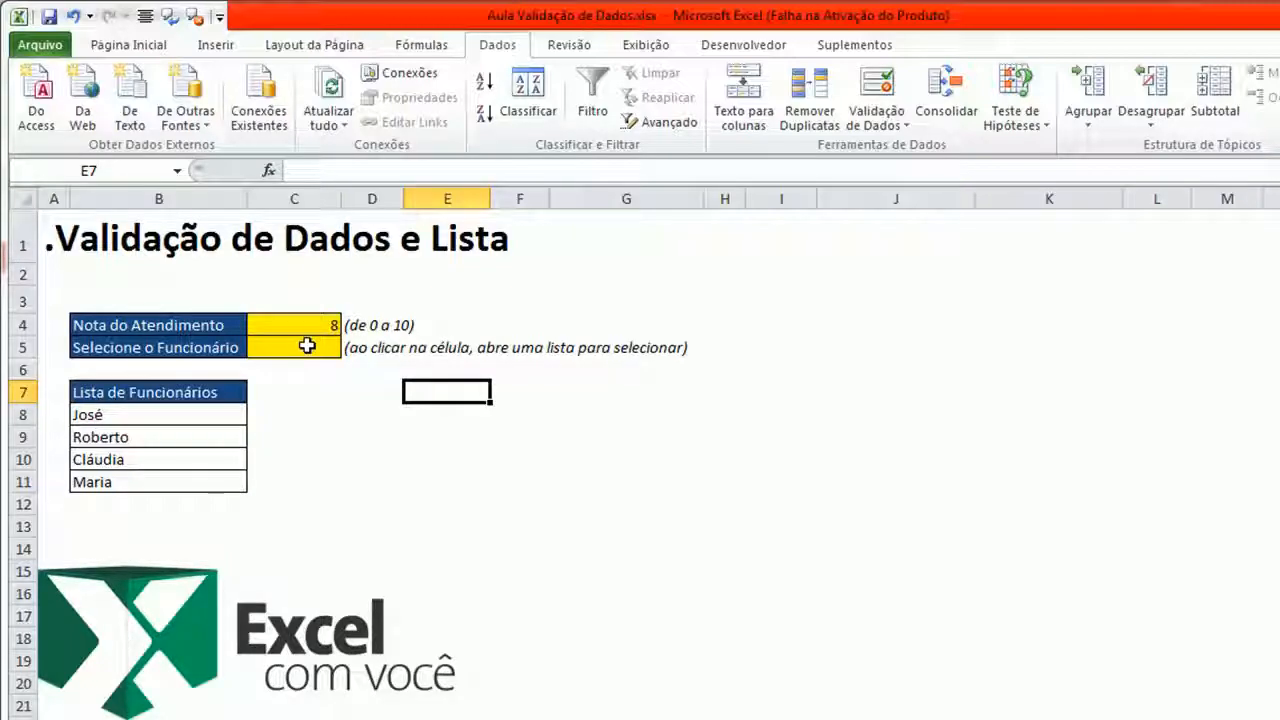
{"action": "left_click", "coordinate": [307, 345]}
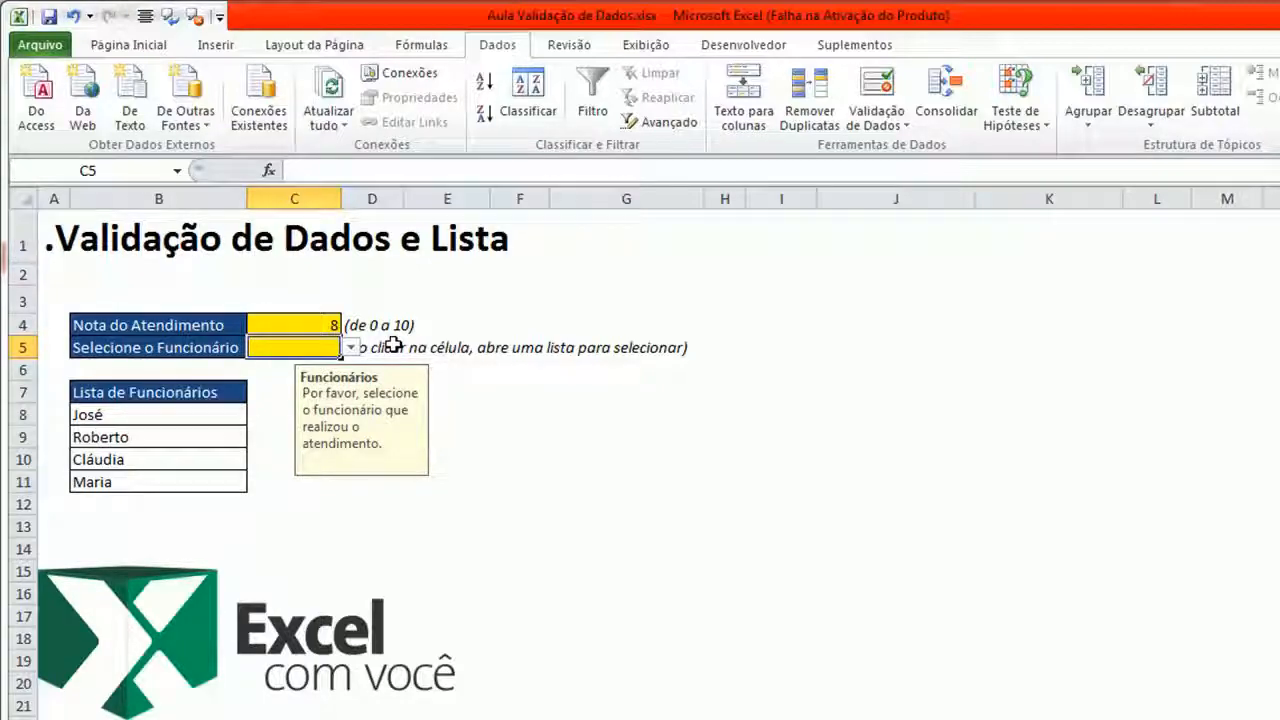
- Try entering jose in the Selecione o Funcionário cell and cancel the rejected entry
{"action": "type", "text": "jose"}
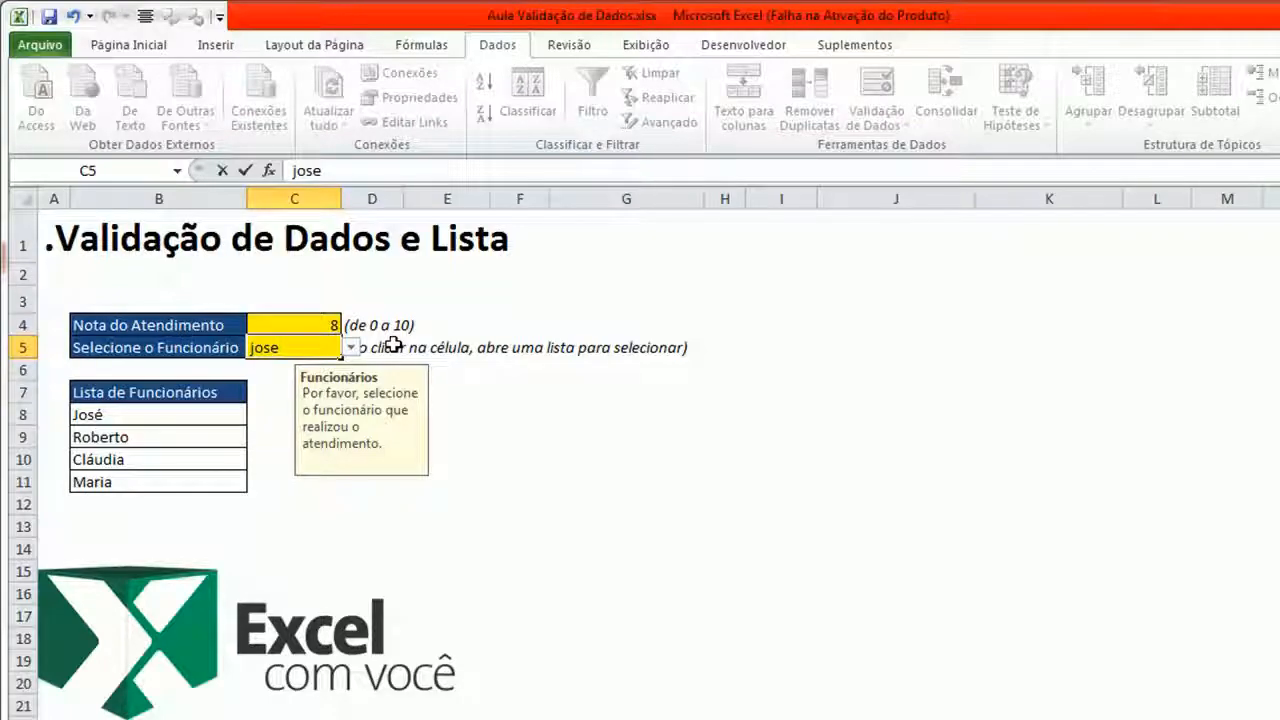
{"action": "key", "text": "Return"}
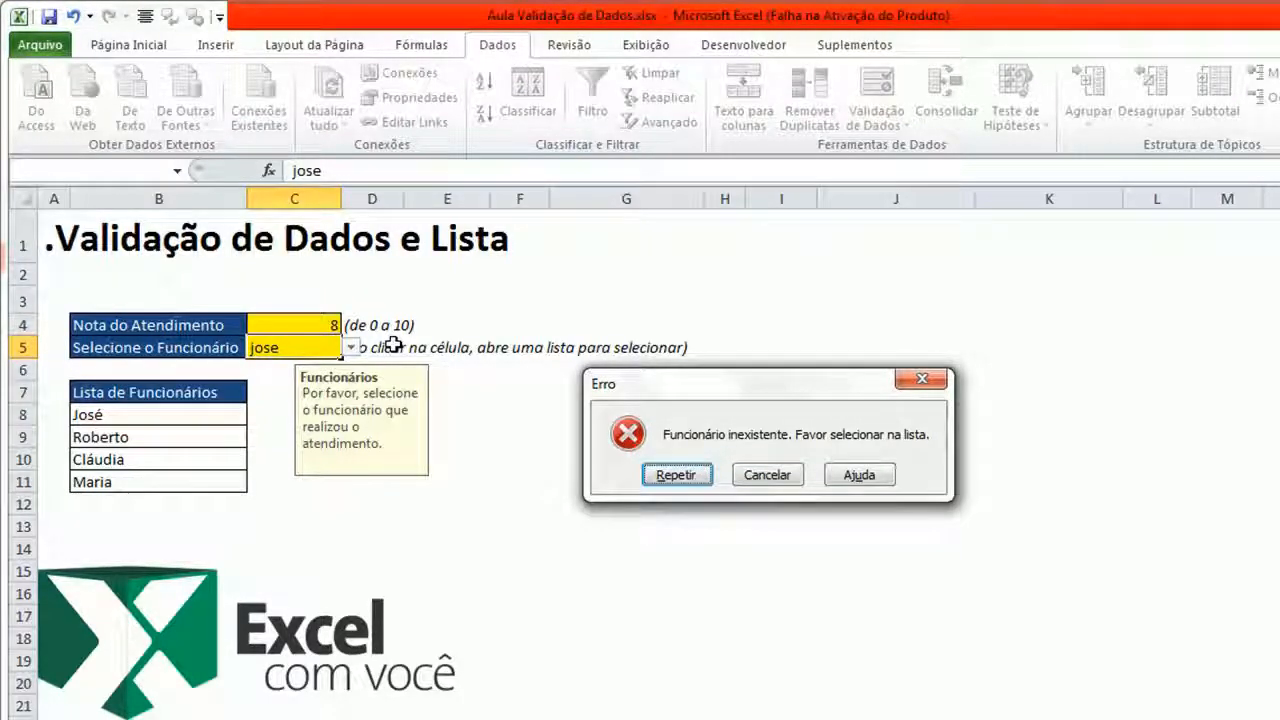
{"action": "left_click", "coordinate": [749, 474]}
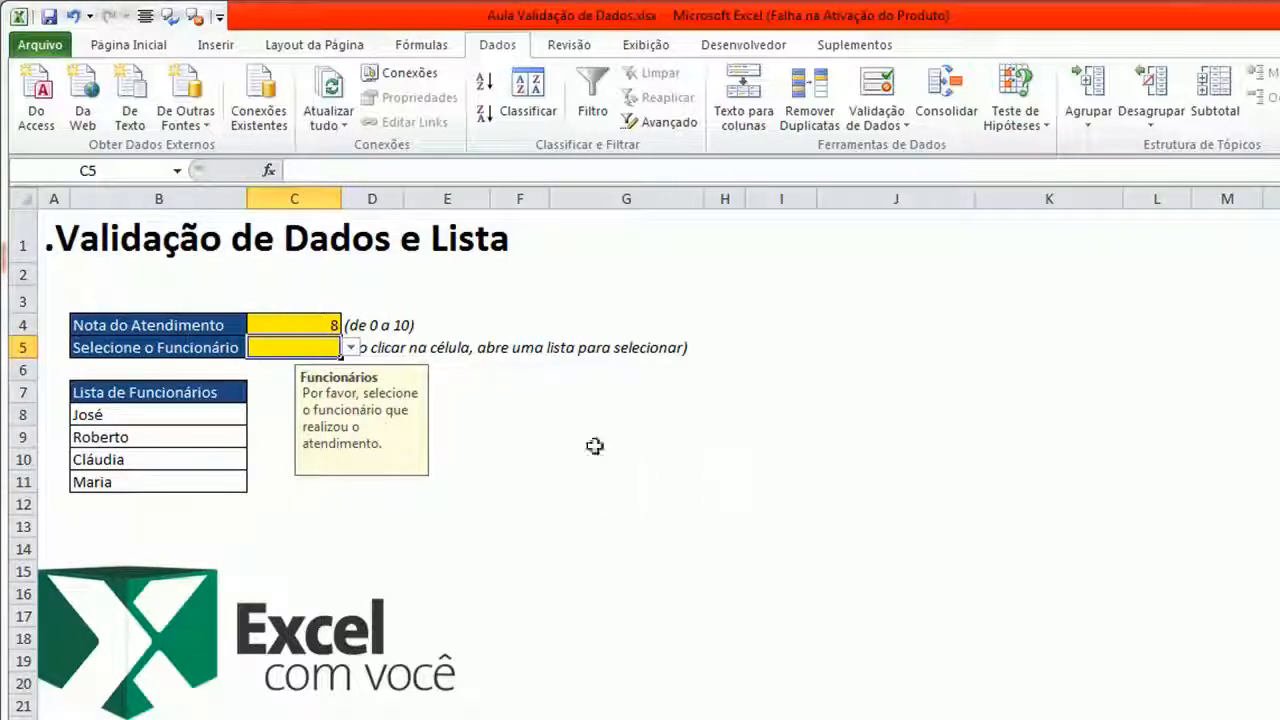
- Test the employee dropdown by choosing José, then Maria, then Roberto from the list
{"action": "left_click", "coordinate": [351, 347]}
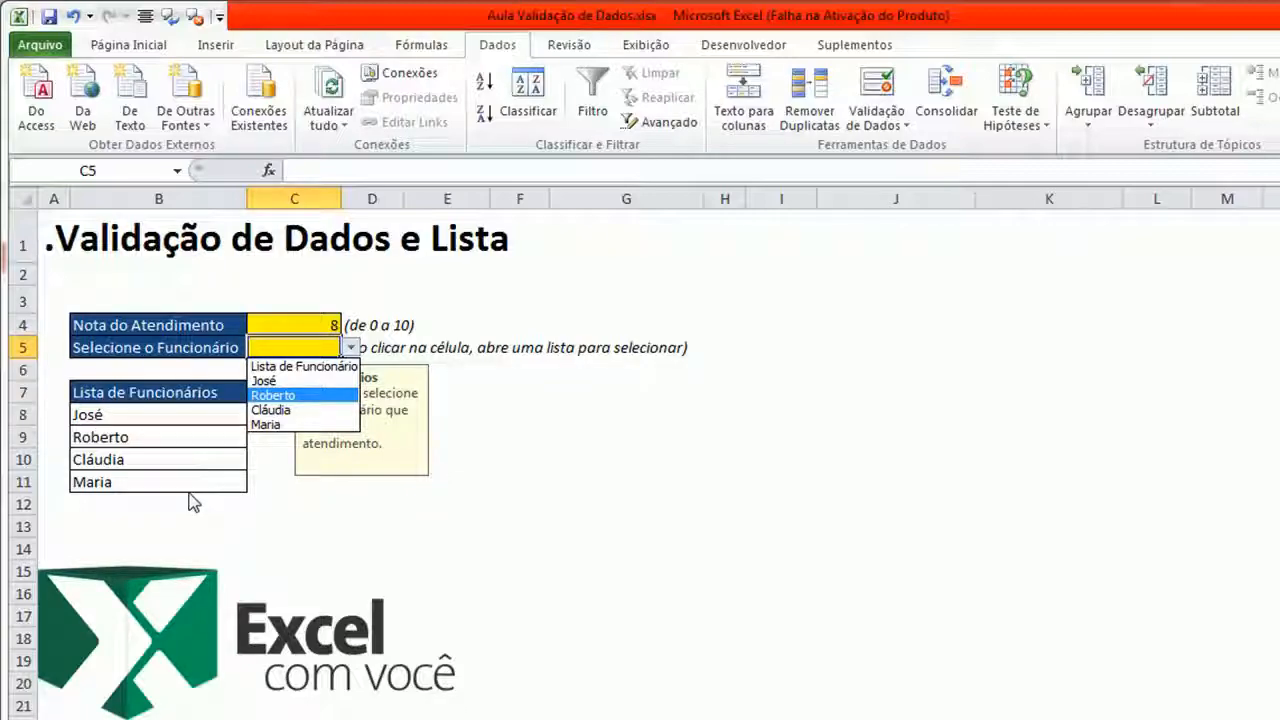
{"action": "left_click", "coordinate": [266, 381]}
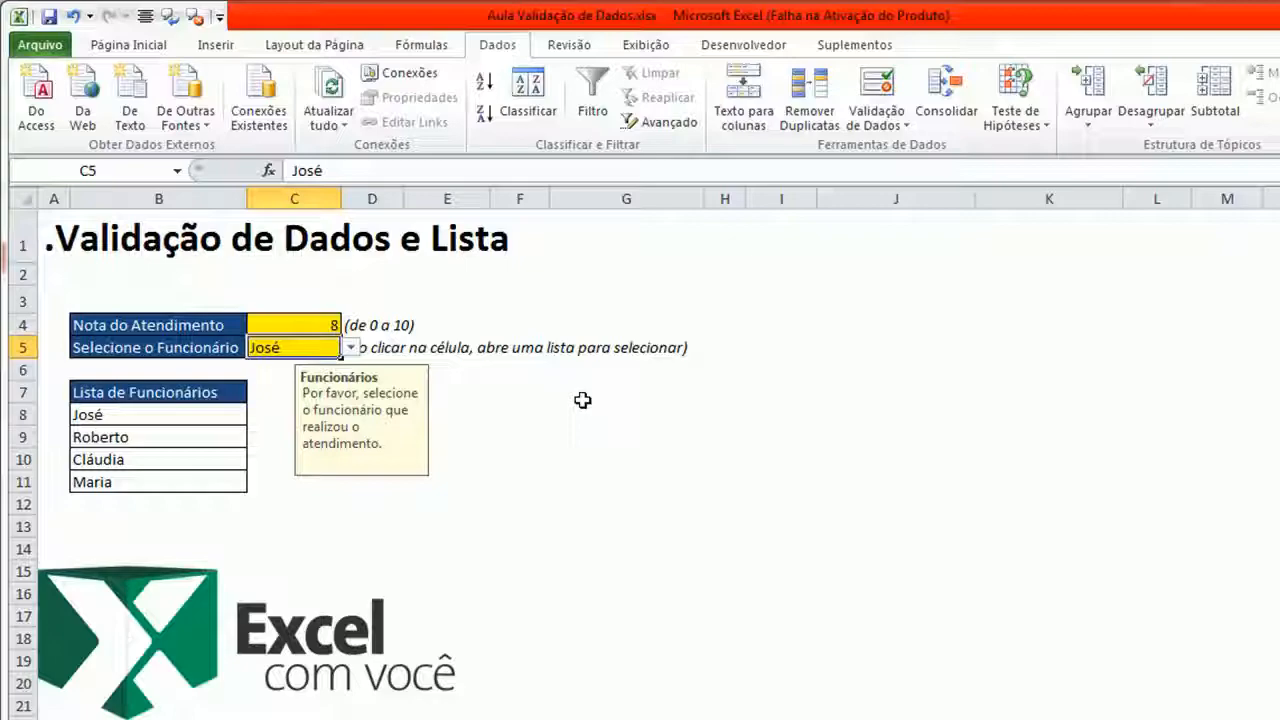
{"action": "left_click", "coordinate": [351, 347]}
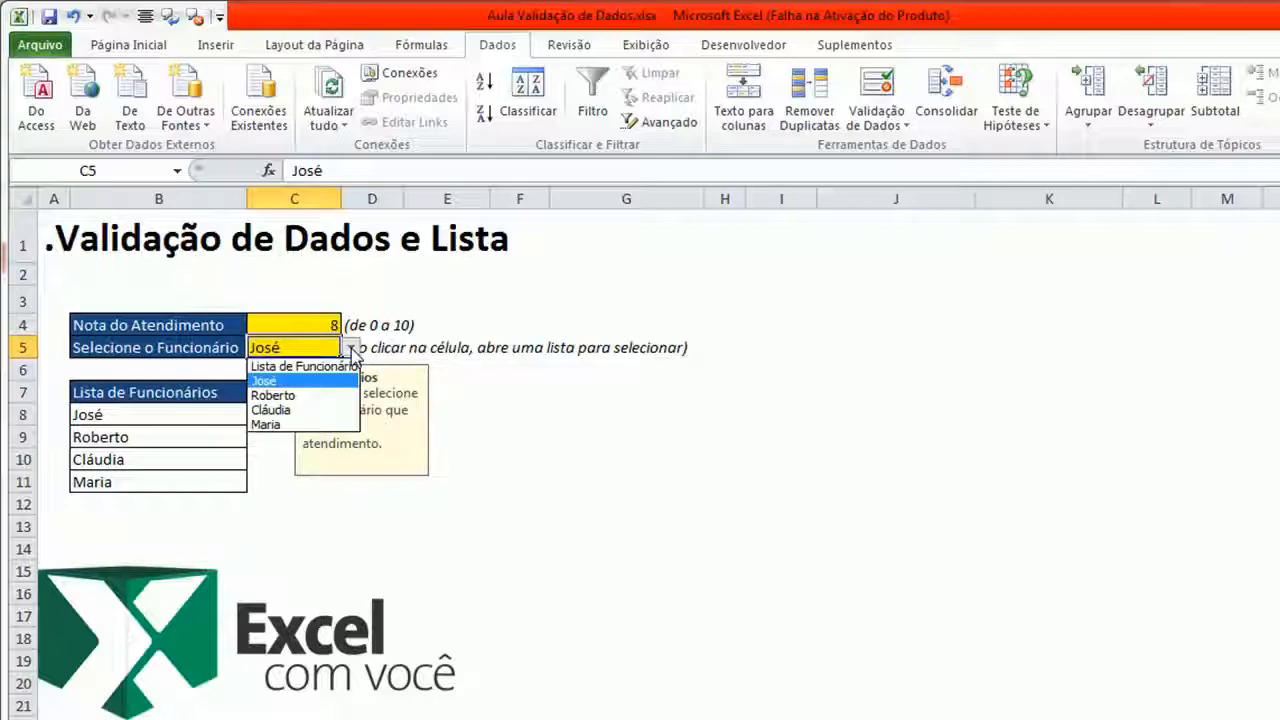
{"action": "left_click", "coordinate": [312, 424]}
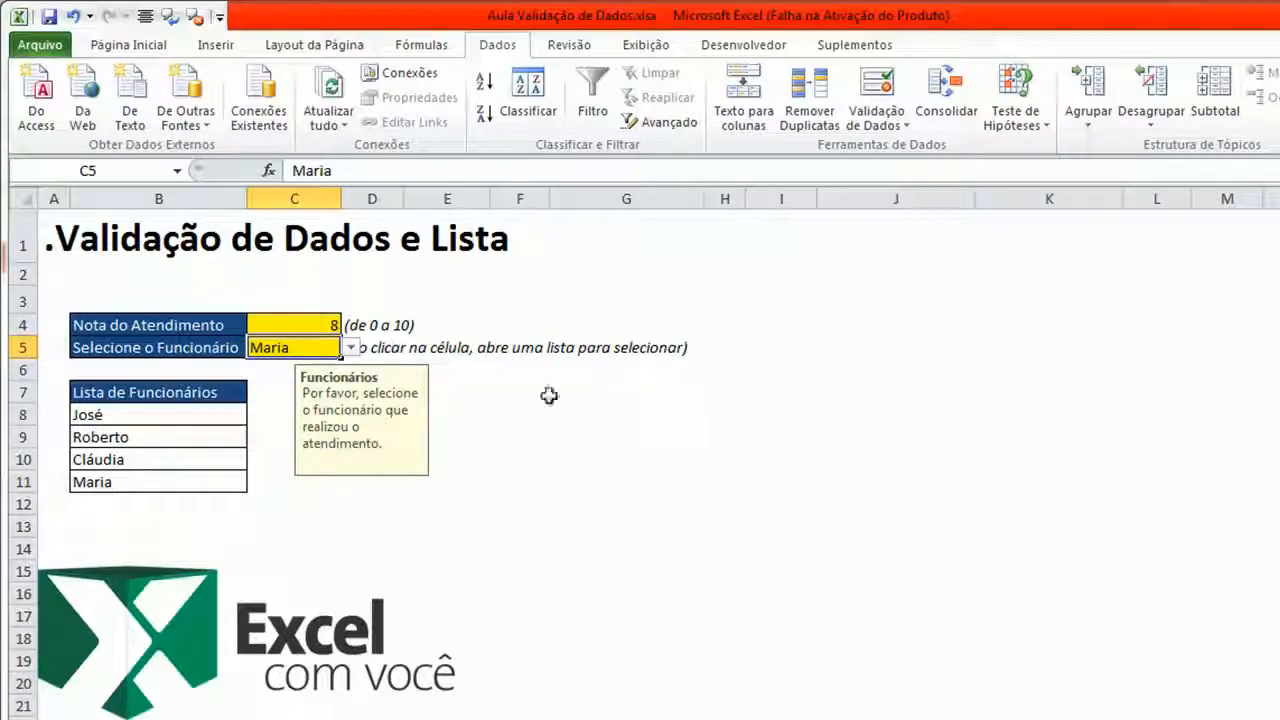
{"action": "left_click", "coordinate": [352, 349]}
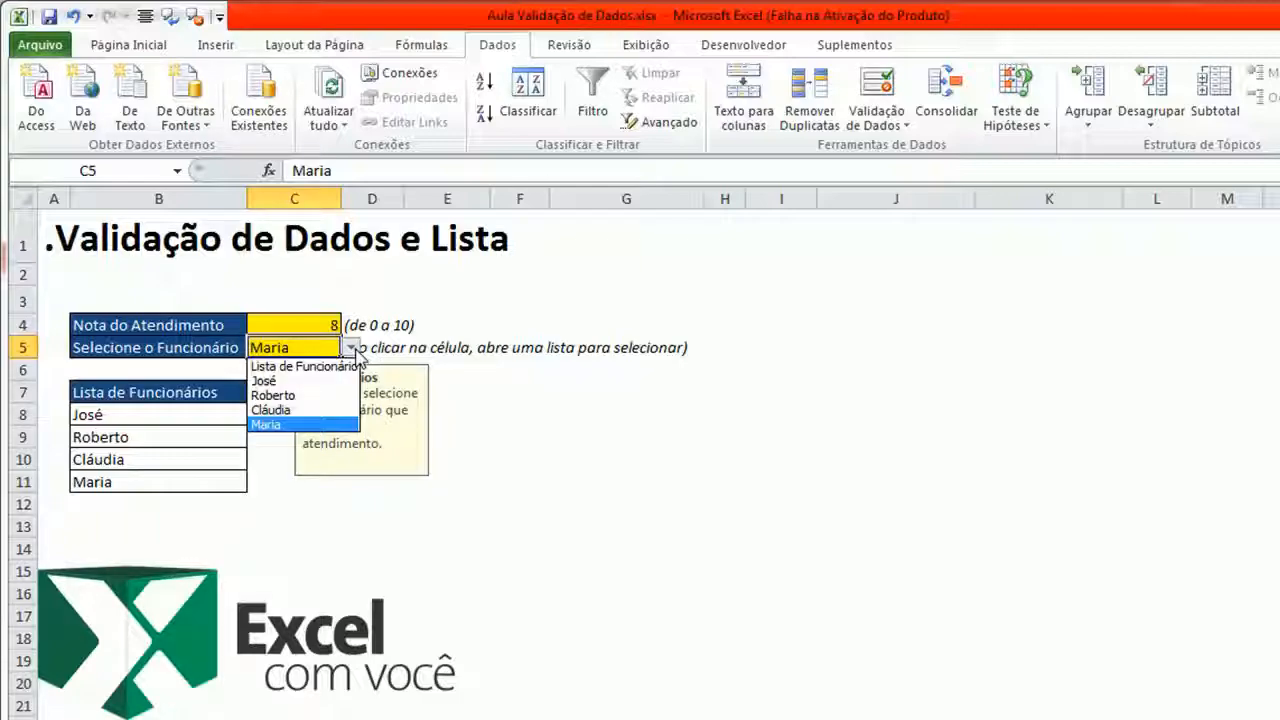
{"action": "left_click", "coordinate": [325, 396]}
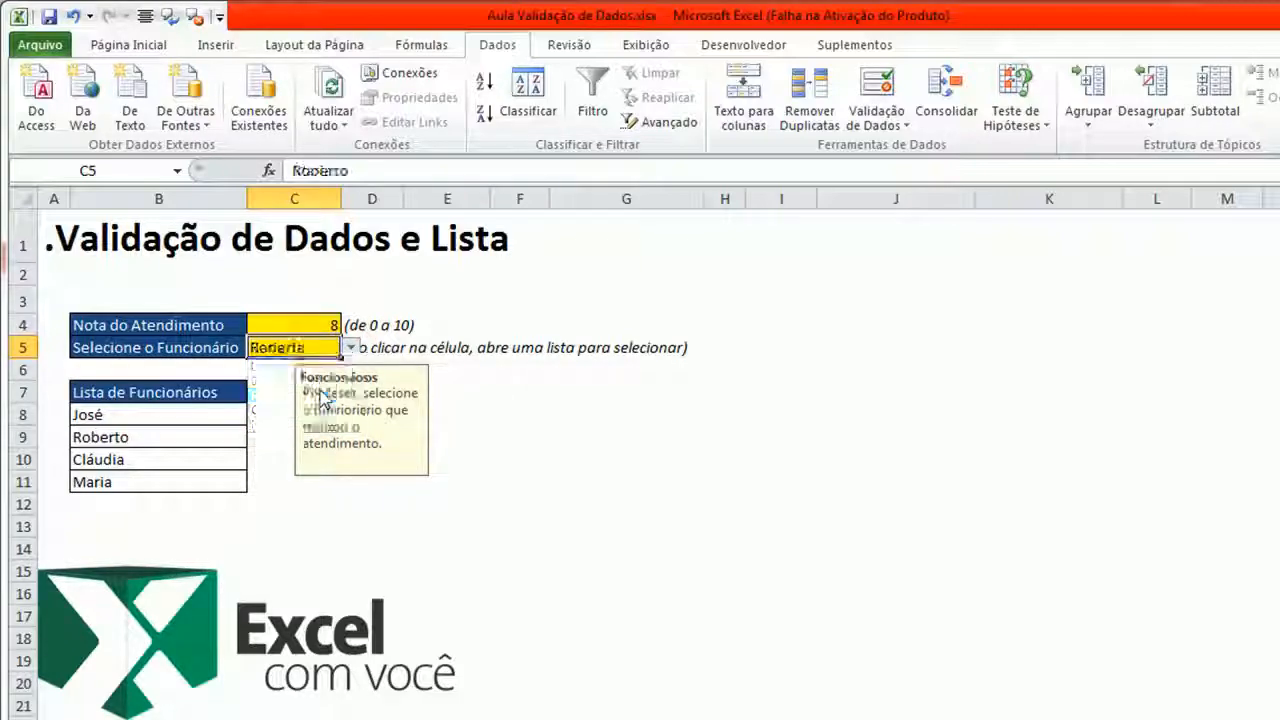